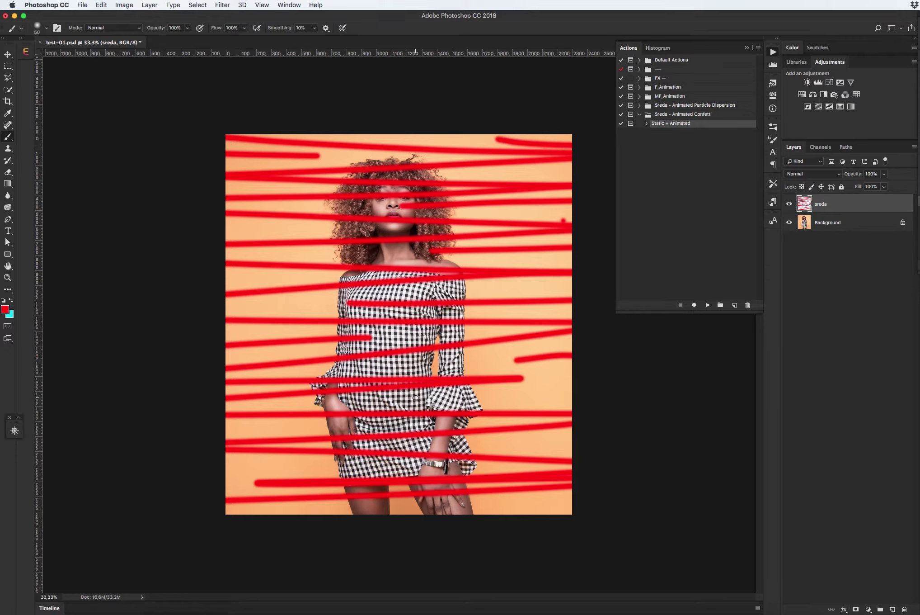
Step: Paint four more roughly horizontal red brush strokes on the sreda layer, filling gaps across the dress and the photo's side edges
left_click_drag(393, 399, 633, 384)
left_click_drag(475, 444, 626, 445)
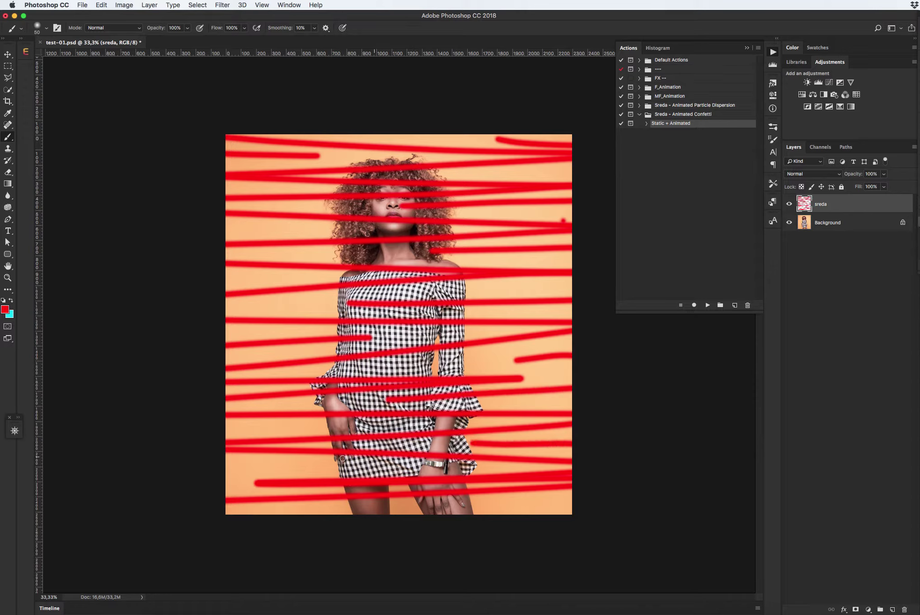
left_click_drag(337, 469, 165, 468)
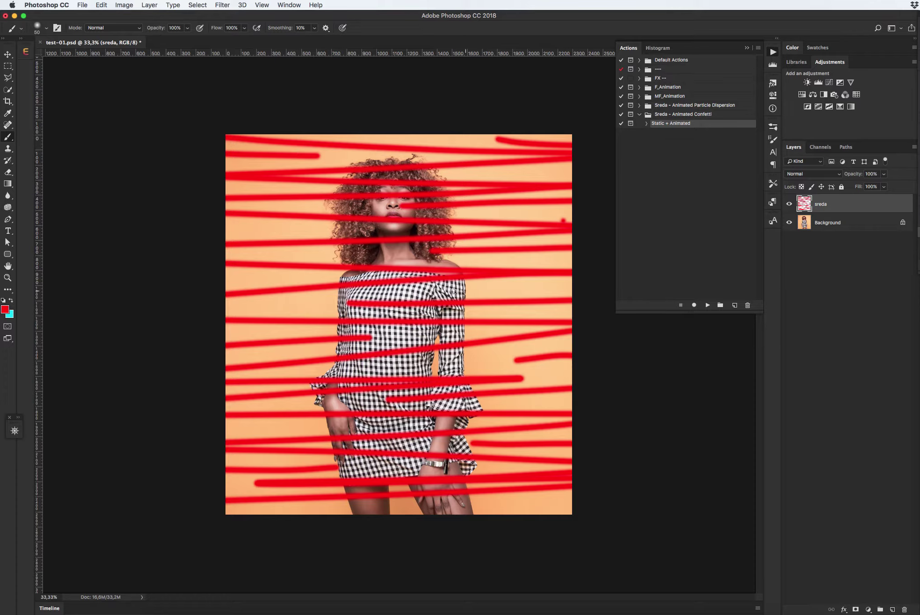
mouse_move(447, 290)
left_mouse_down()
mouse_move(632, 281)
mouse_move(619, 275)
left_mouse_up()
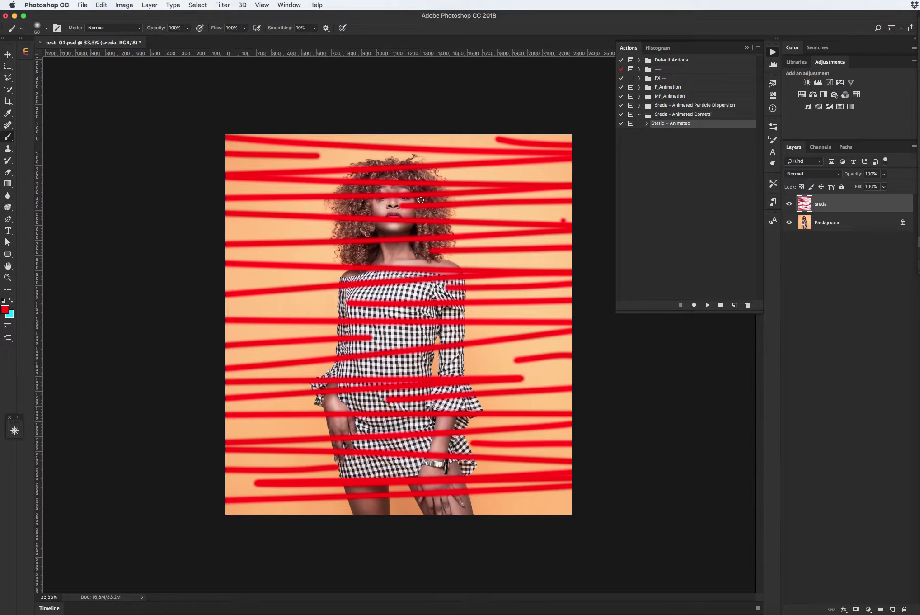
Step: Run the Static + Animated action from the Sreda - Animated Confetti set on the painted photo
key("v")
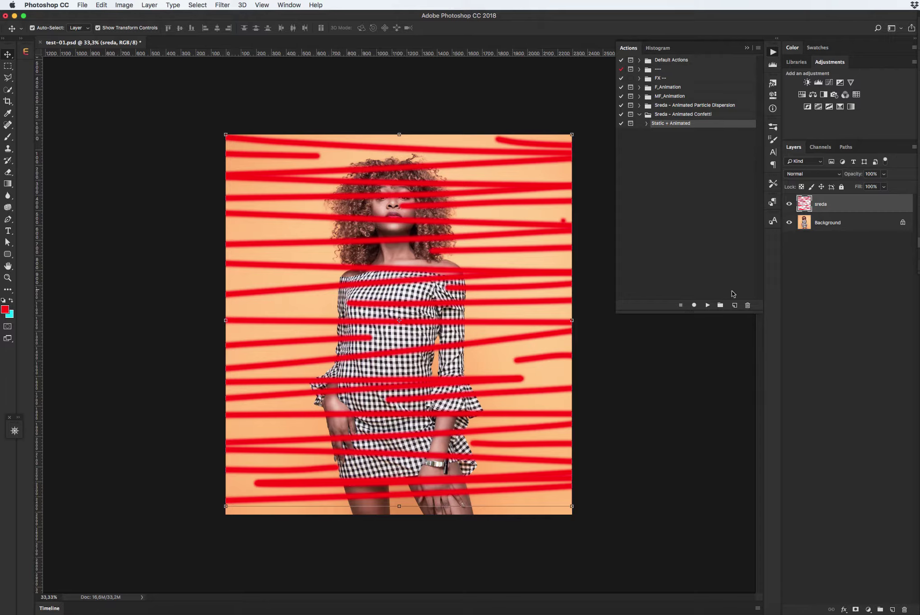
left_click(708, 305)
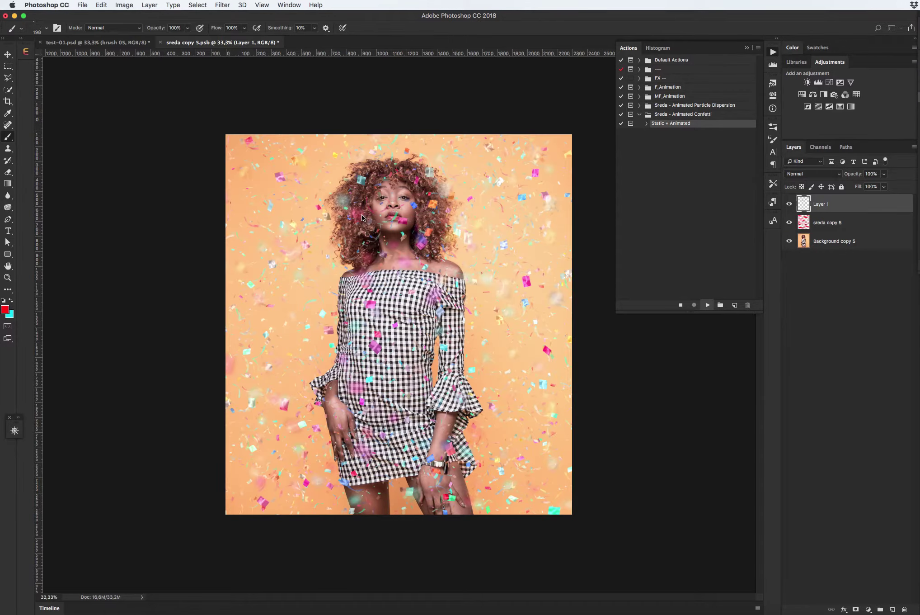
left_click(634, 201)
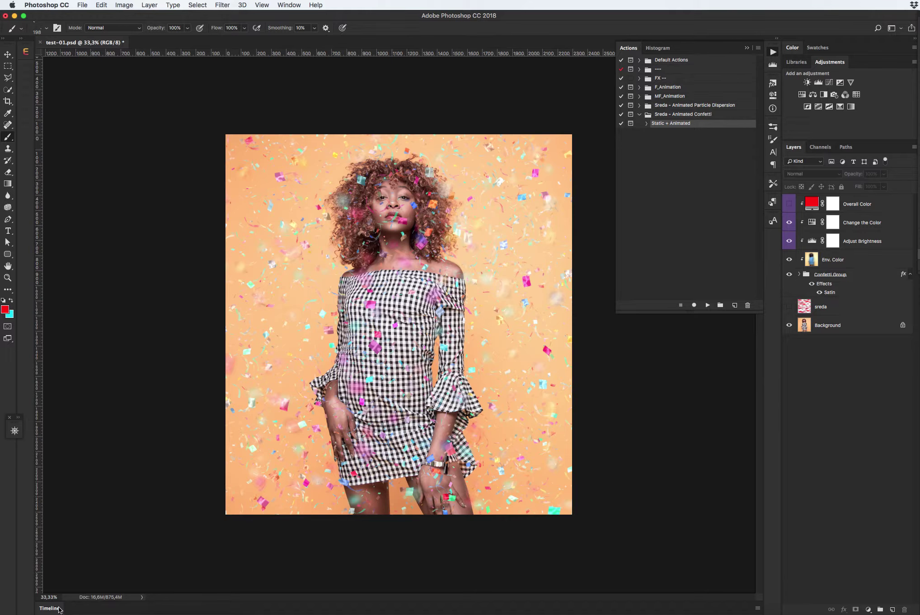
Step: Show the Timeline, enlarge its time scale, and play the confetti animation before stopping it
left_click(295, 6)
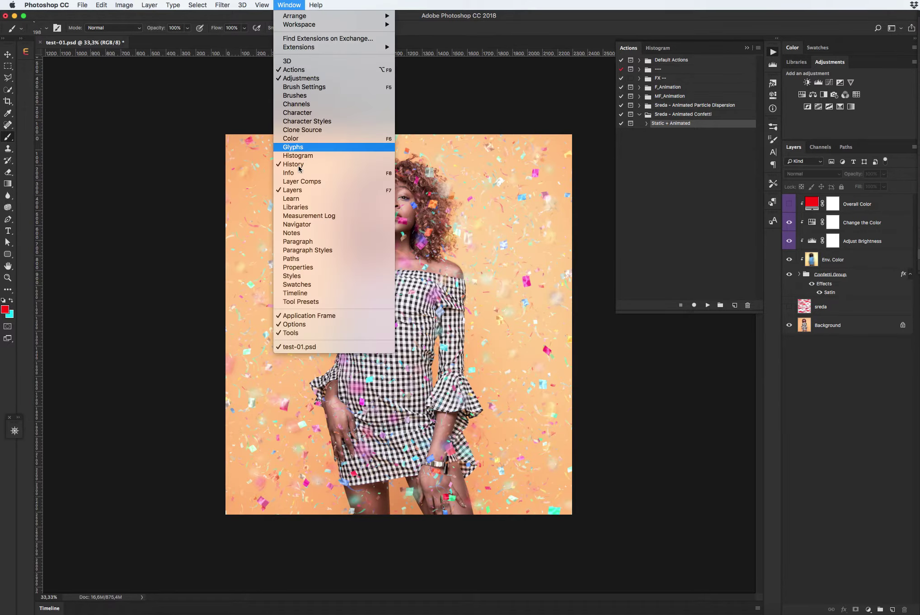
left_click(341, 292)
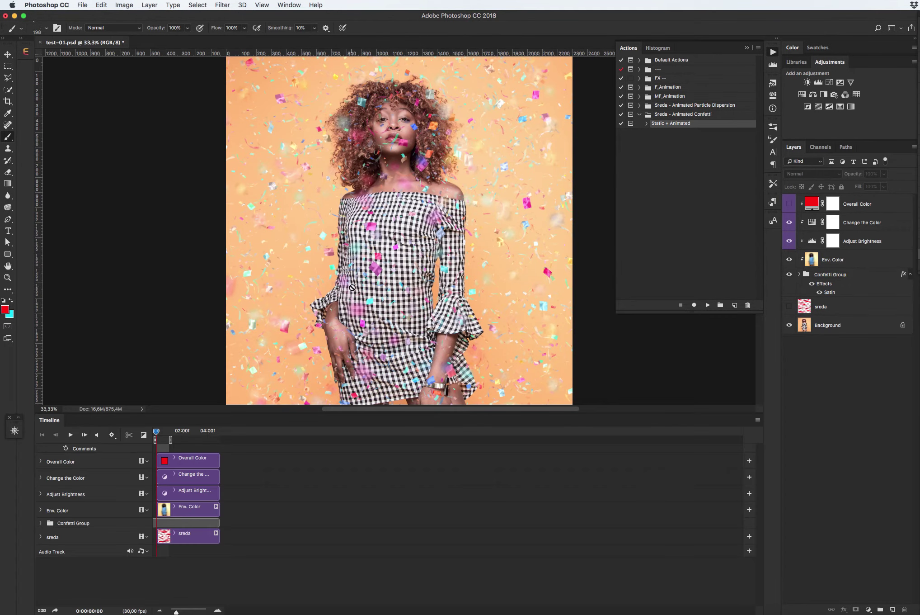
left_click(217, 610)
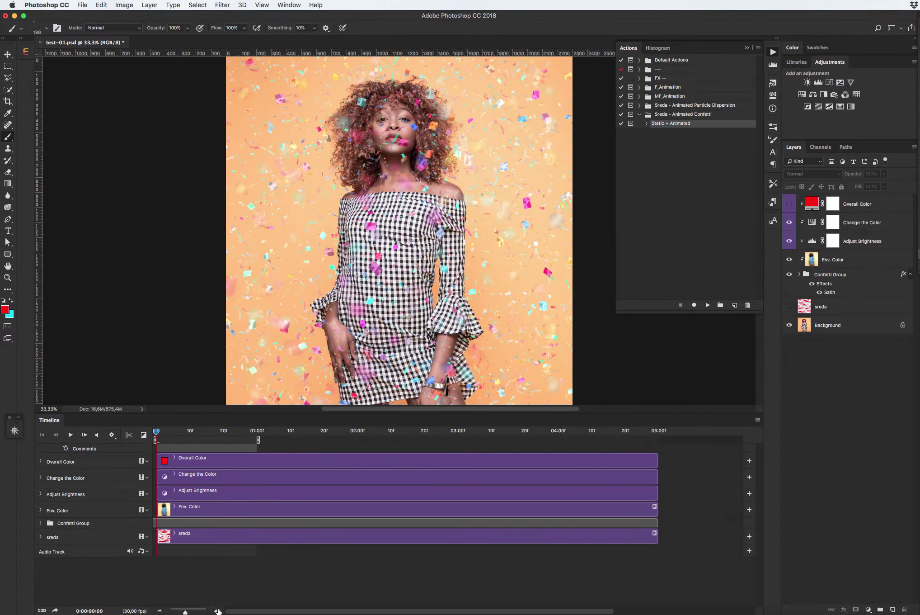
left_click(70, 435)
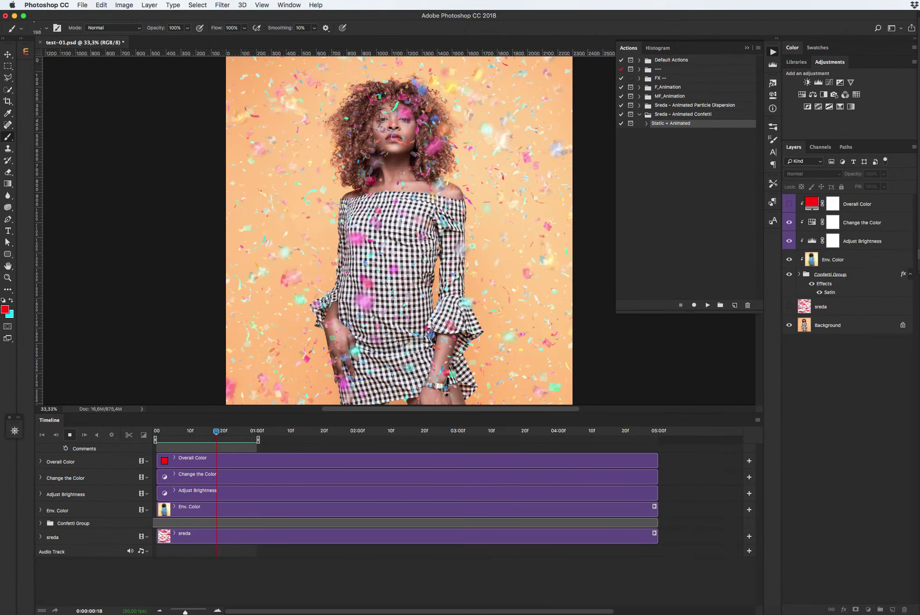
key("space")
Step: Expand the Confetti Group, show the Static Version layer and hide the Animated Confetti group
left_click(799, 274)
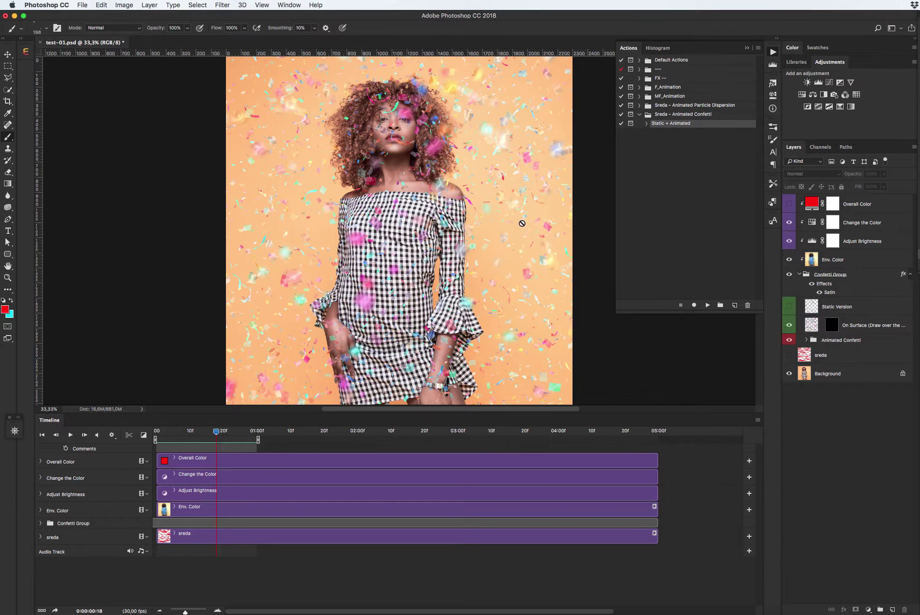
left_click(836, 341)
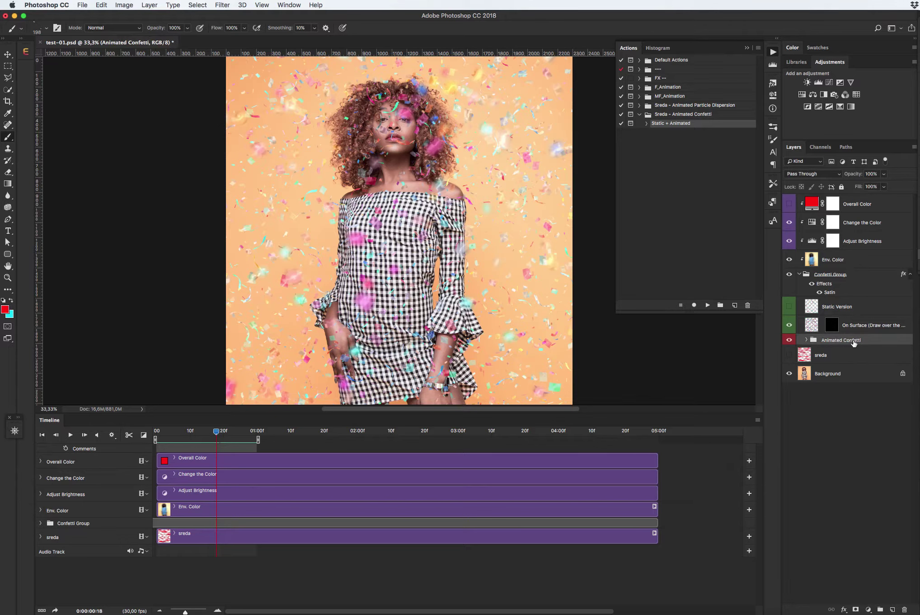
left_click(790, 342)
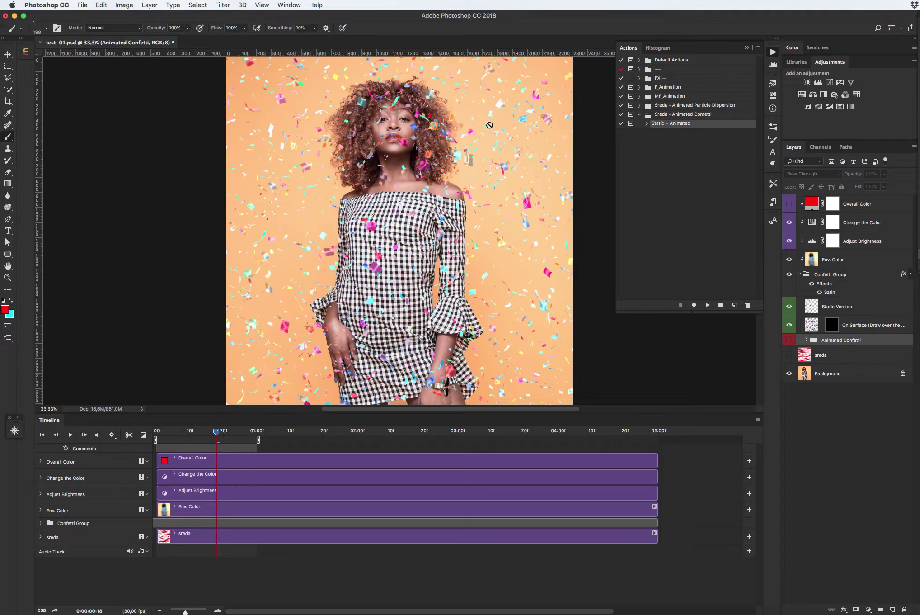
left_click(849, 309)
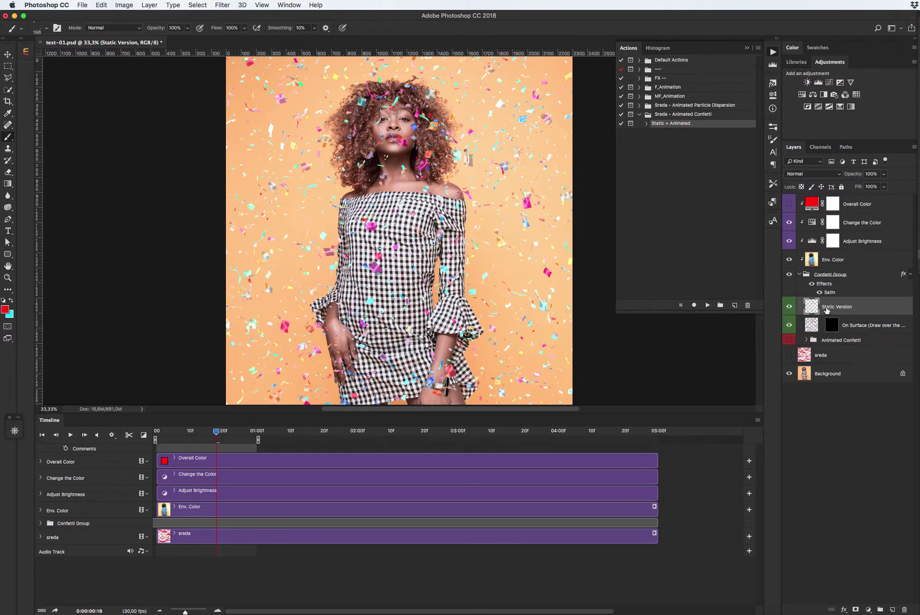
Step: Make the Animated Confetti group visible again alongside the static confetti
left_click(839, 340)
left_click(789, 339)
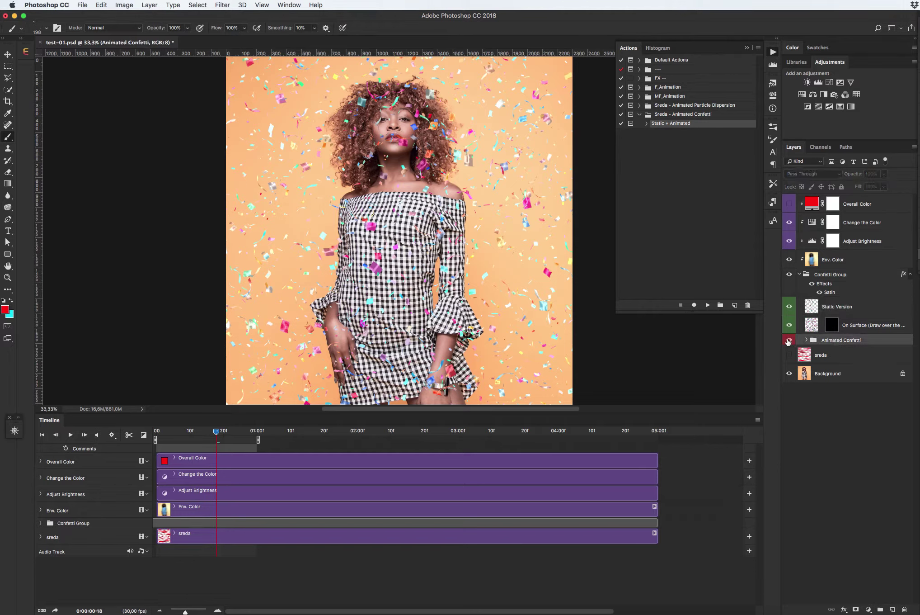
key("v")
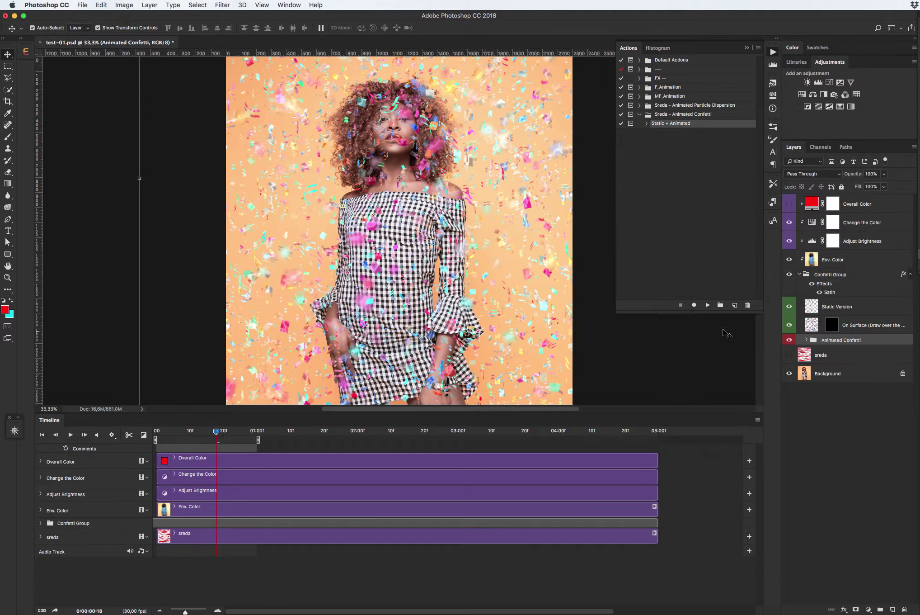
Step: Rotate the Static Version layer 90° counter-clockwise and flip it horizontally with Free Transform
left_click(846, 308)
key("super+t")
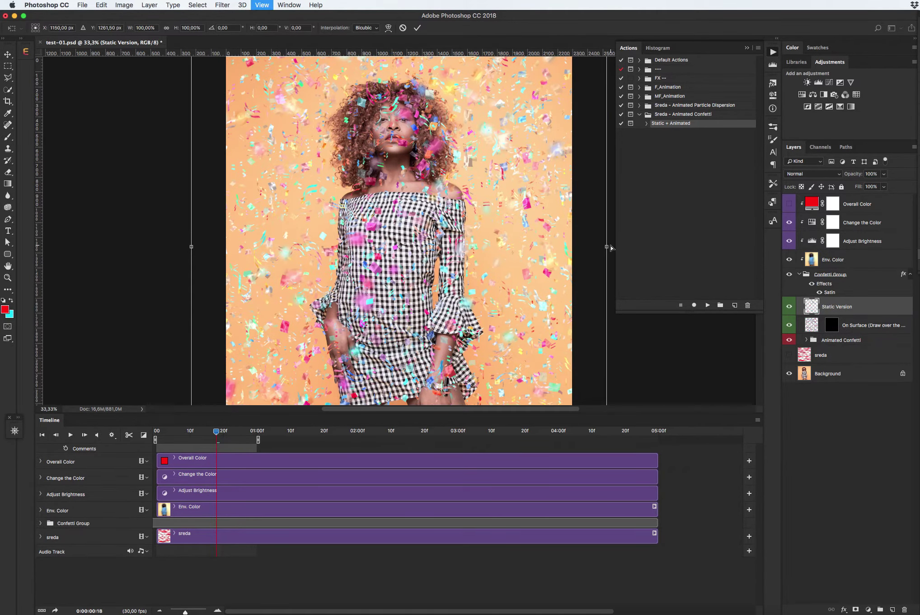
key("super+minus")
left_click_drag(608, 242, 402, 87)
right_click(400, 153)
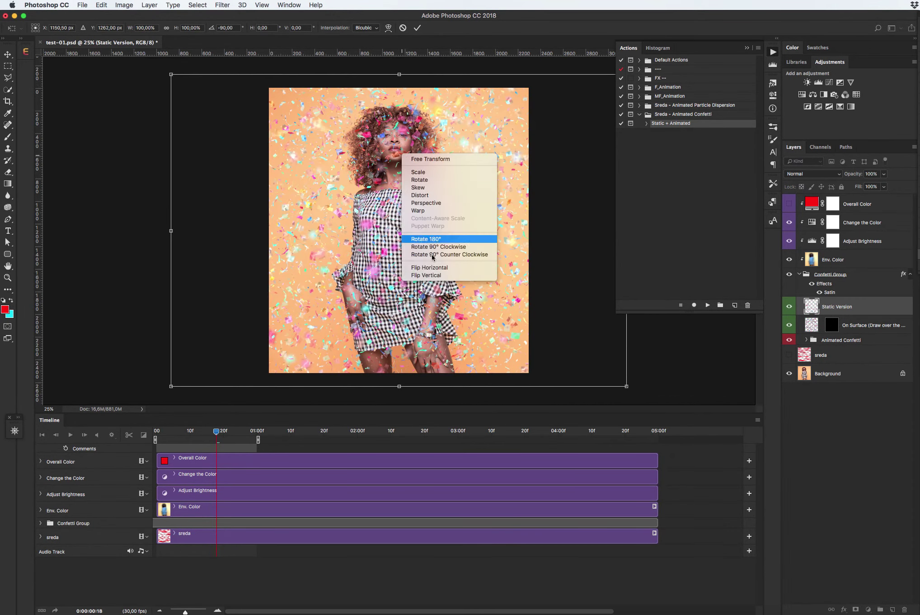
left_click(434, 270)
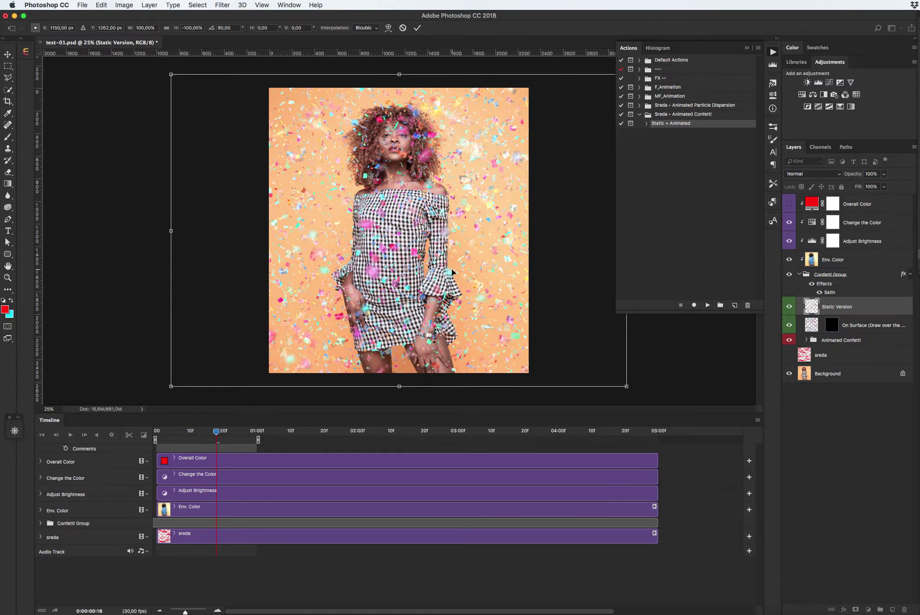
key("Return")
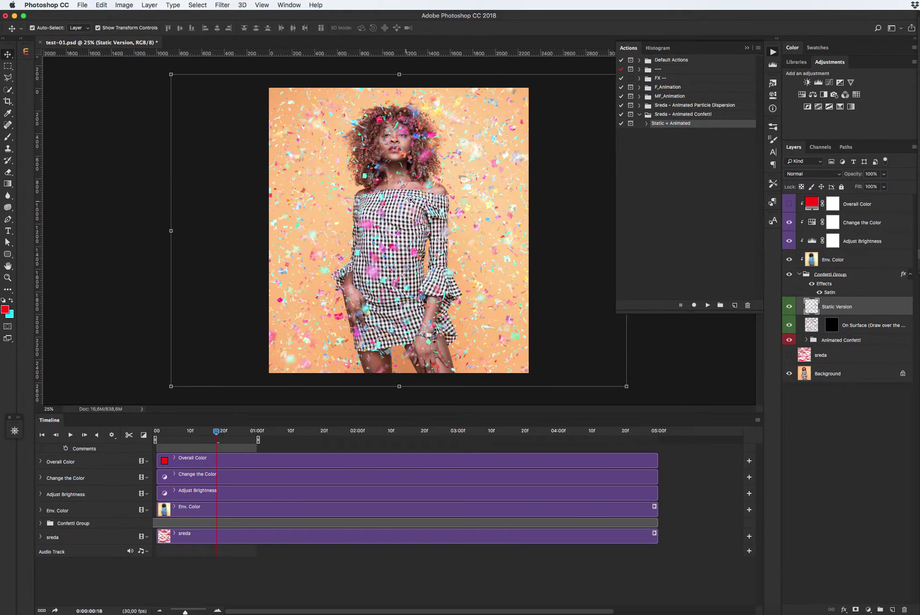
Step: Try the Eraser with an enlarged brush over the dress on the Static Version layer
key("z")
left_click(411, 196)
key("e")
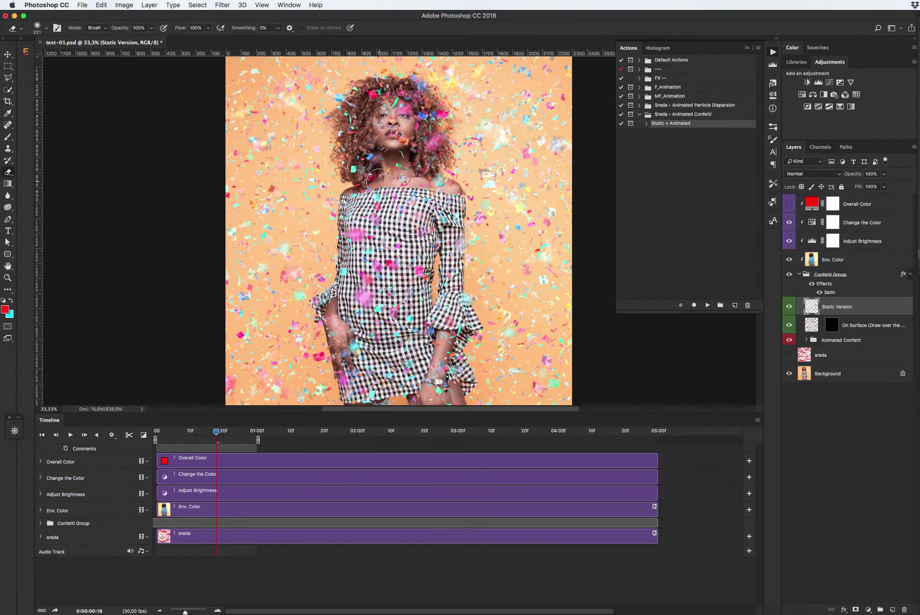
left_click_drag(369, 204, 404, 207)
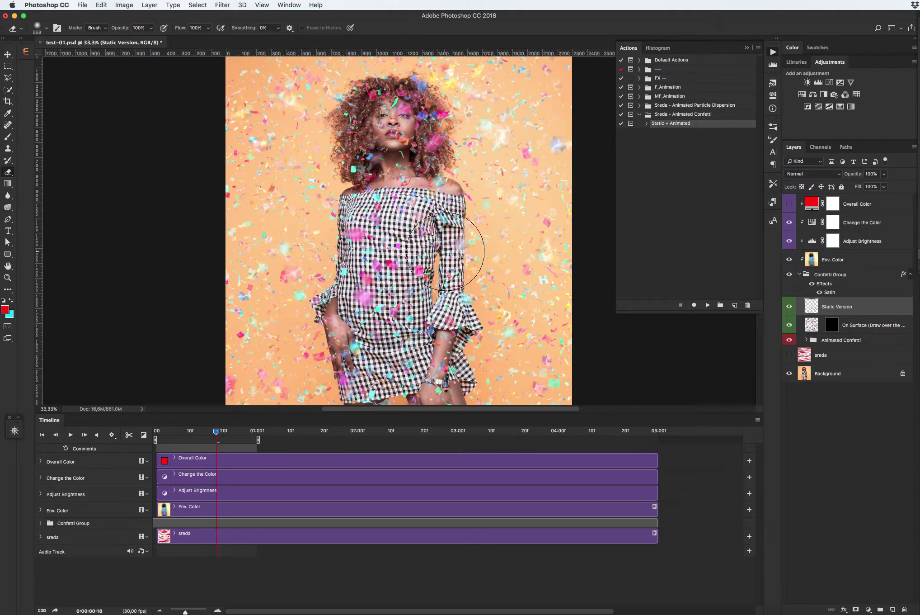
key("v")
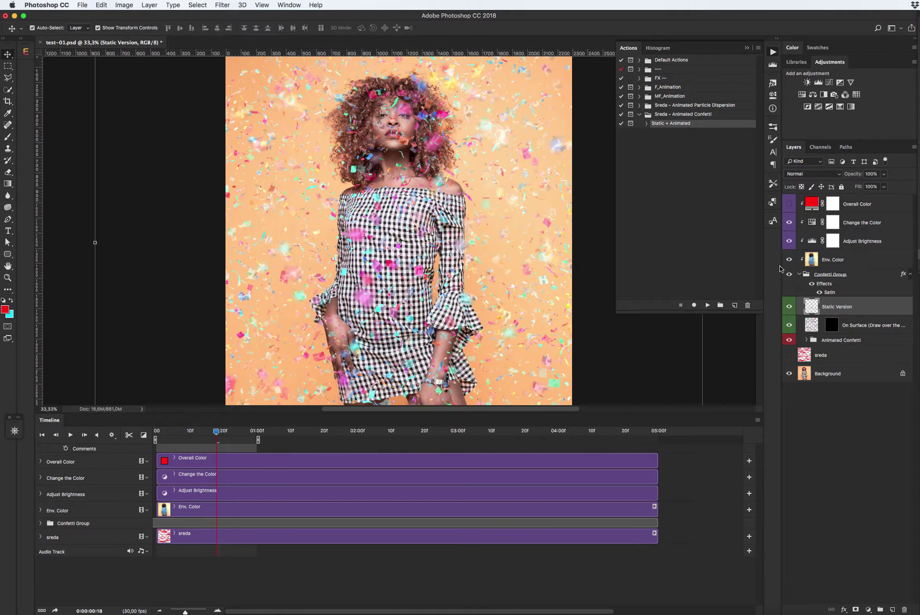
Step: Compare the confetti with the Env. Color layer hidden and shown
left_click(849, 261)
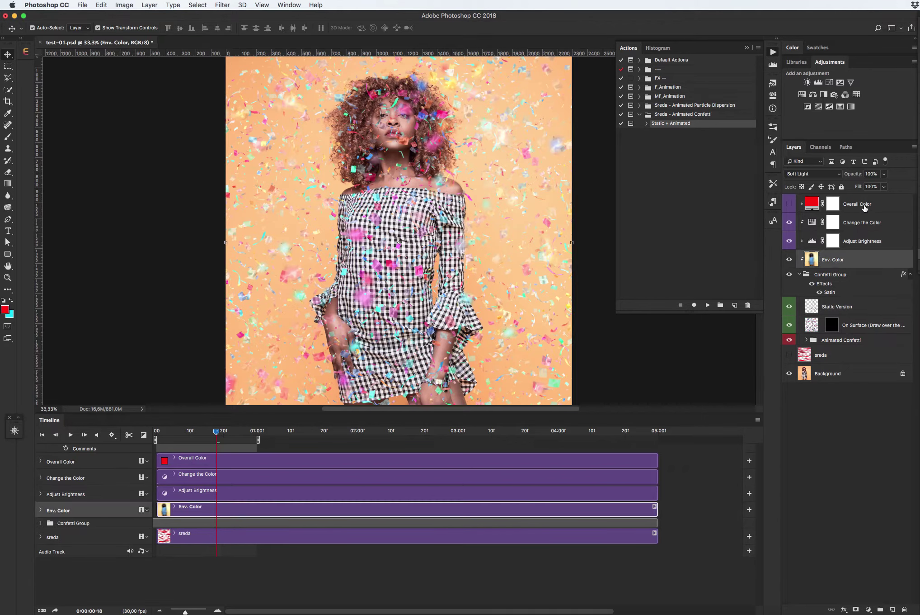
left_click(863, 209)
left_click(852, 263)
left_click(789, 259)
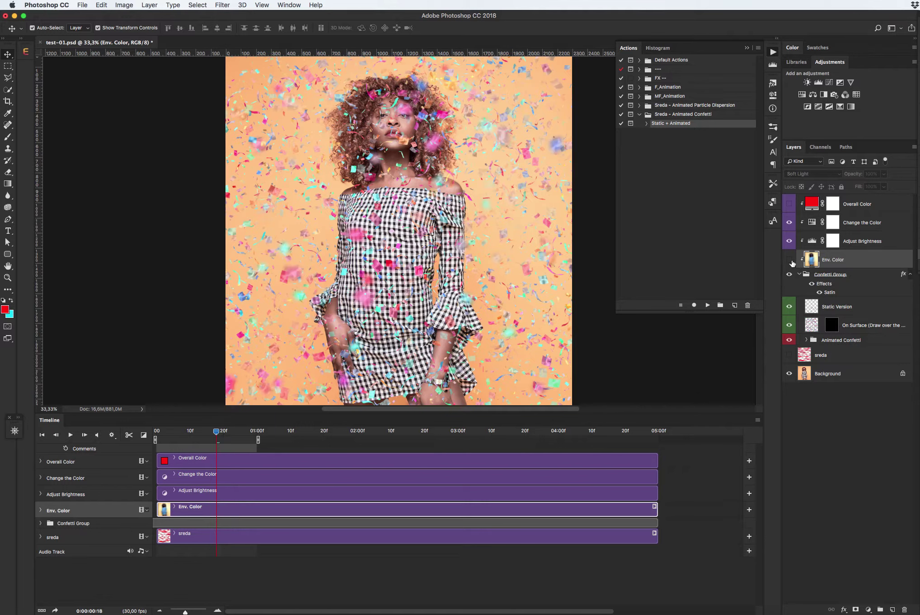
left_click(789, 259)
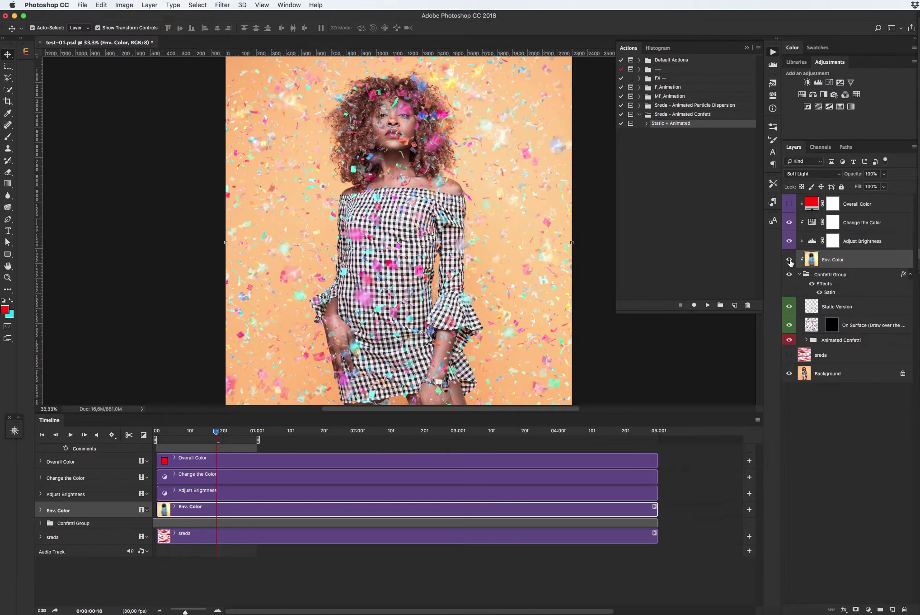
Step: Hide the Env. Color layer beneath the Adjust Brightness adjustment
left_click(854, 246)
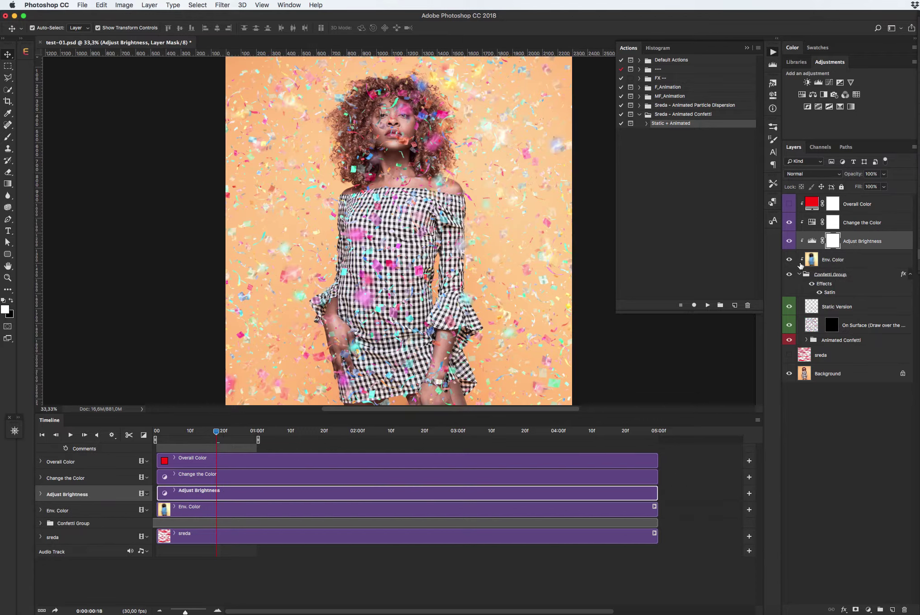
left_click(846, 264)
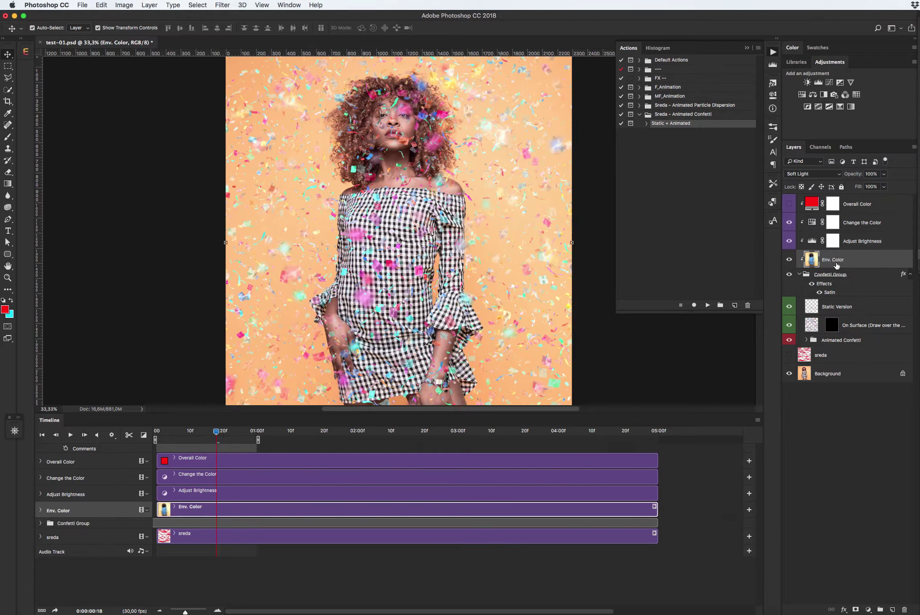
left_click(789, 259)
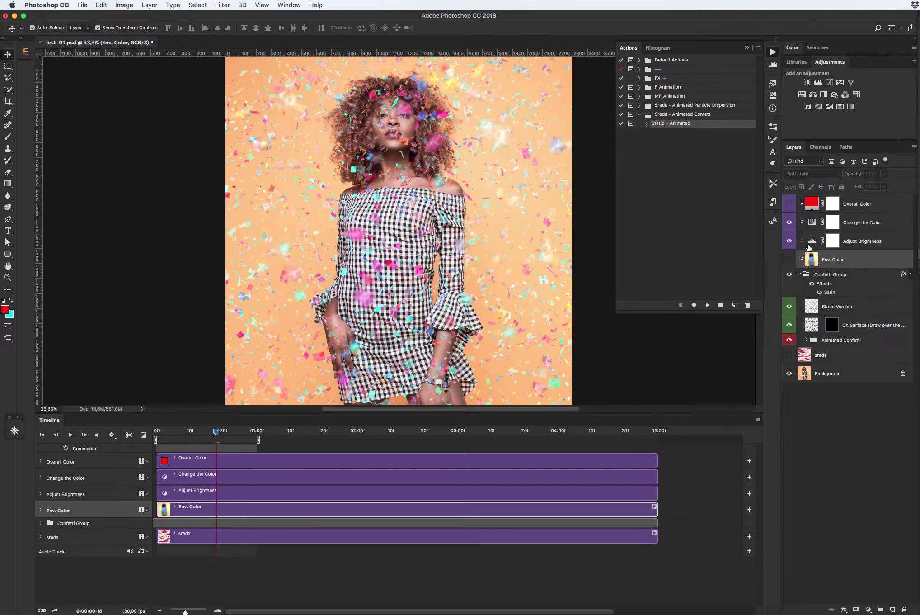
Step: Brighten the confetti by lowering the white input level of the Adjust Brightness Levels layer to 146
double_click(811, 242)
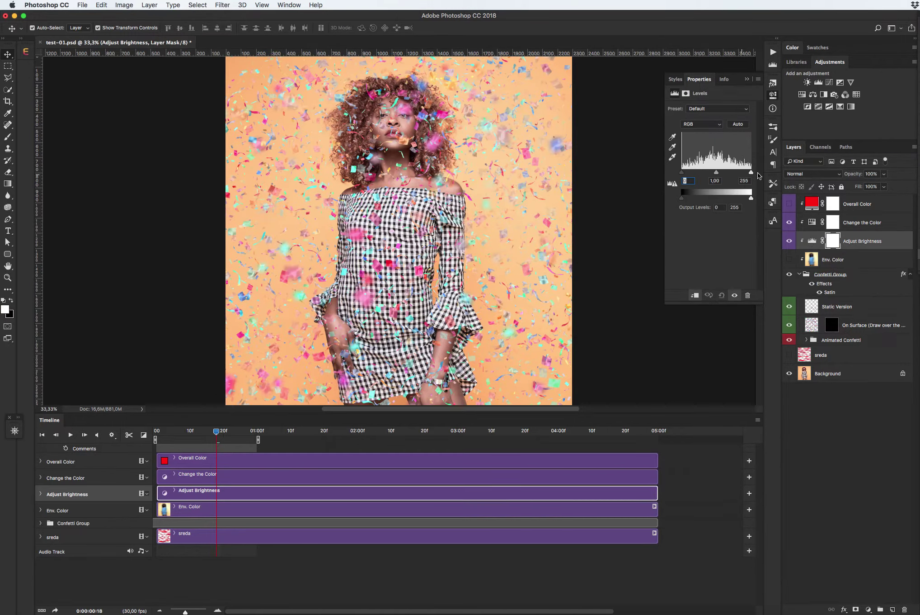
left_click_drag(751, 173, 727, 173)
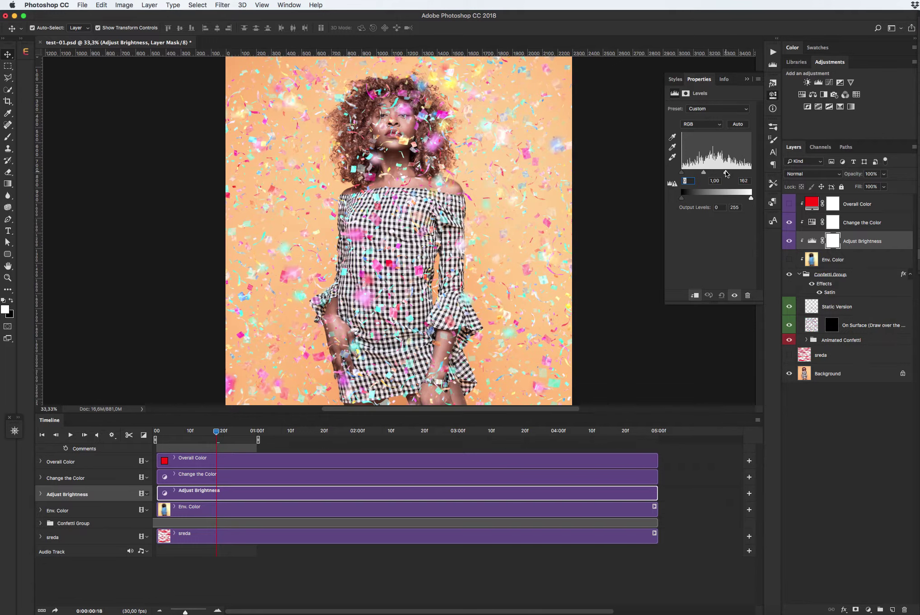
left_click_drag(727, 174, 723, 173)
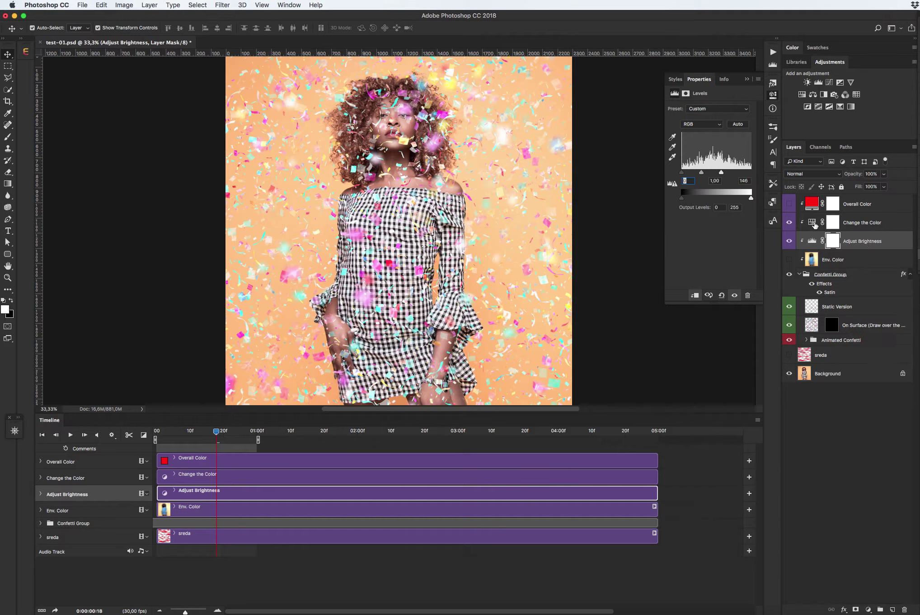
Step: Set the hue of the Change the Color adjustment layer to -103
left_click(813, 223)
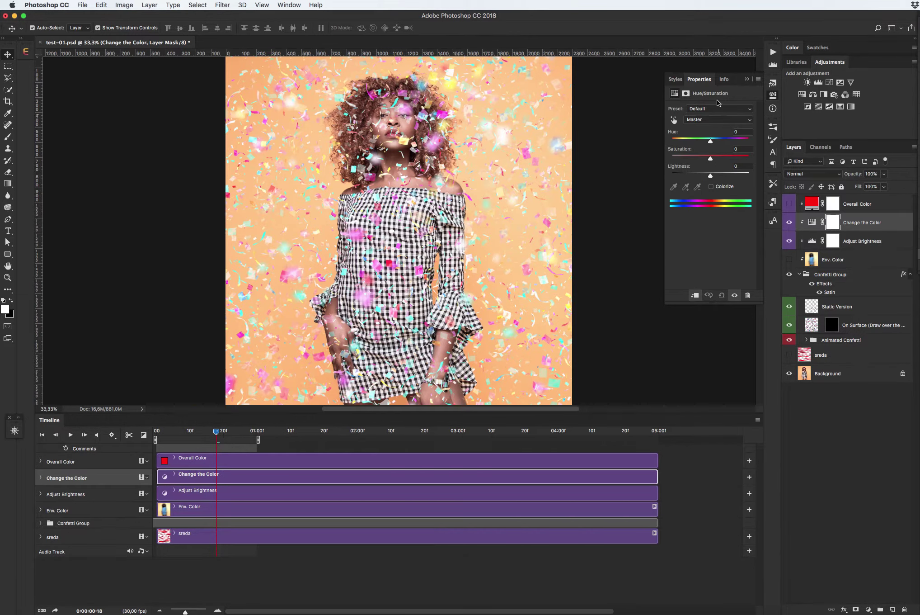
left_click_drag(710, 141, 684, 141)
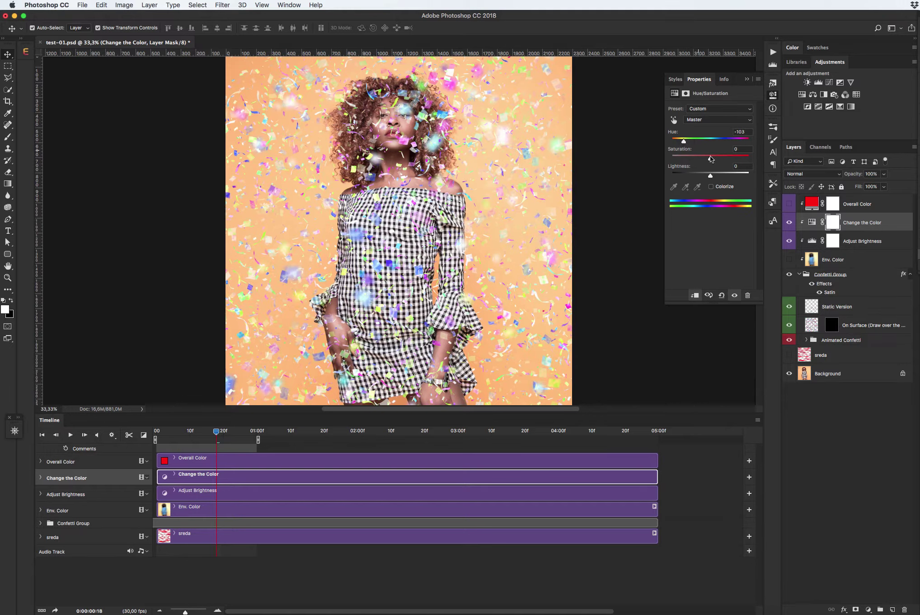
Step: Show the Overall Color layer and set its fill color to orange, hex ff9000
left_click(859, 207)
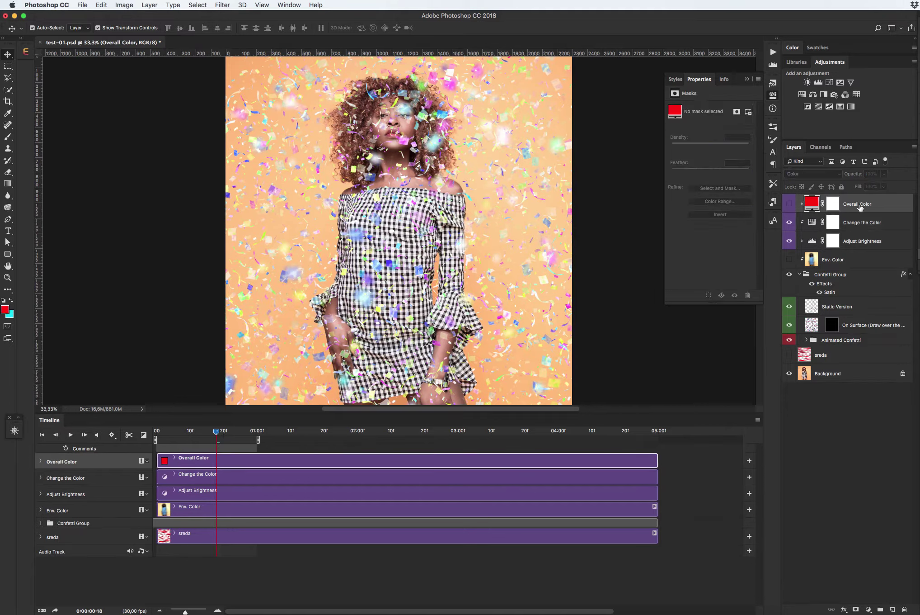
left_click(789, 203)
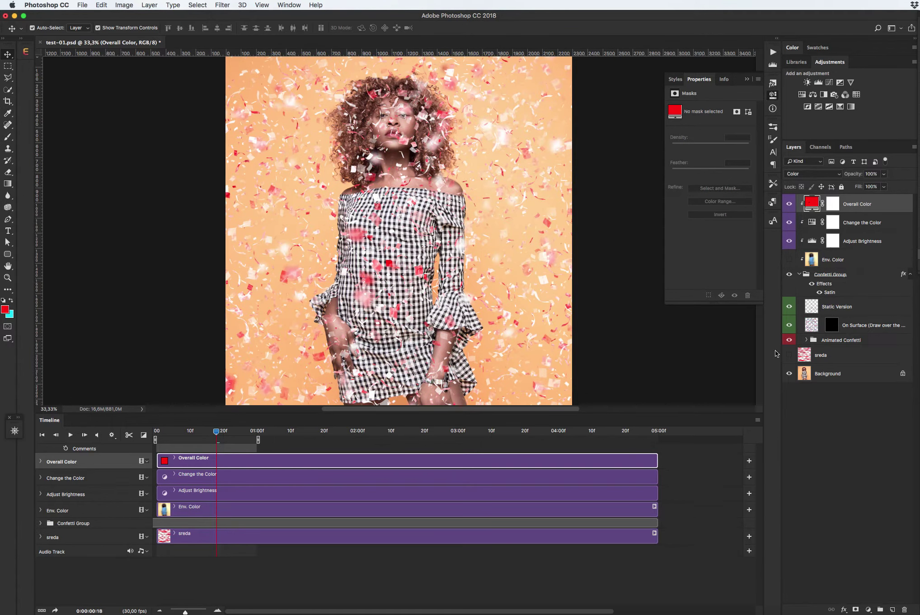
mouse_move(762, 440)
left_mouse_down()
mouse_move(763, 432)
mouse_move(762, 448)
left_mouse_up()
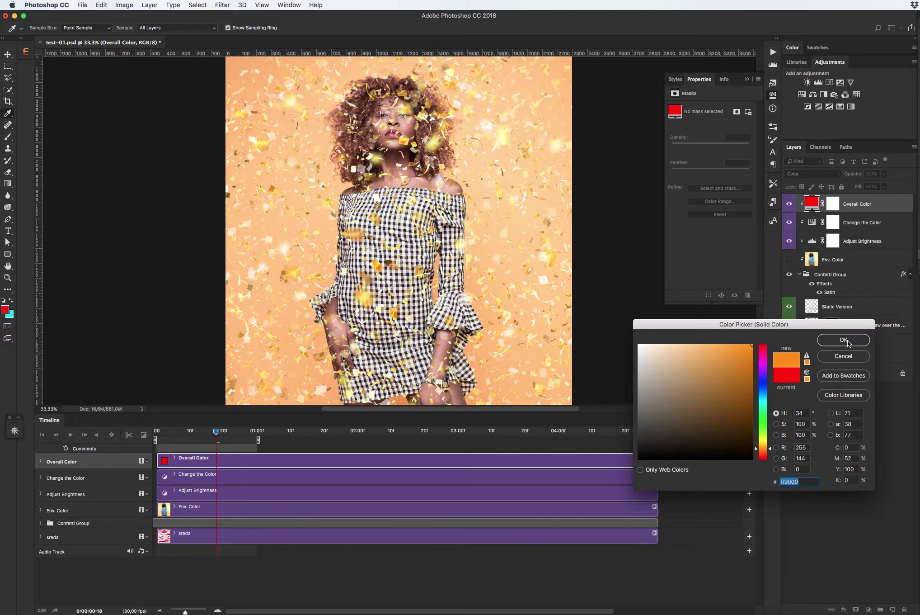
left_click_drag(763, 451, 763, 448)
left_click(842, 342)
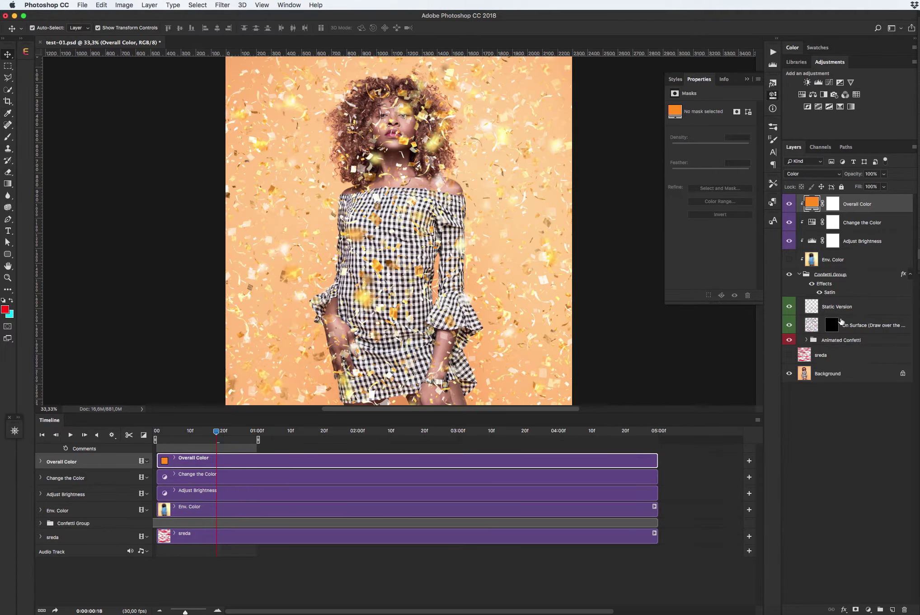
Step: Hide the Adjust Brightness layer and show the Env. Color layer
left_click(789, 240)
left_click(789, 259)
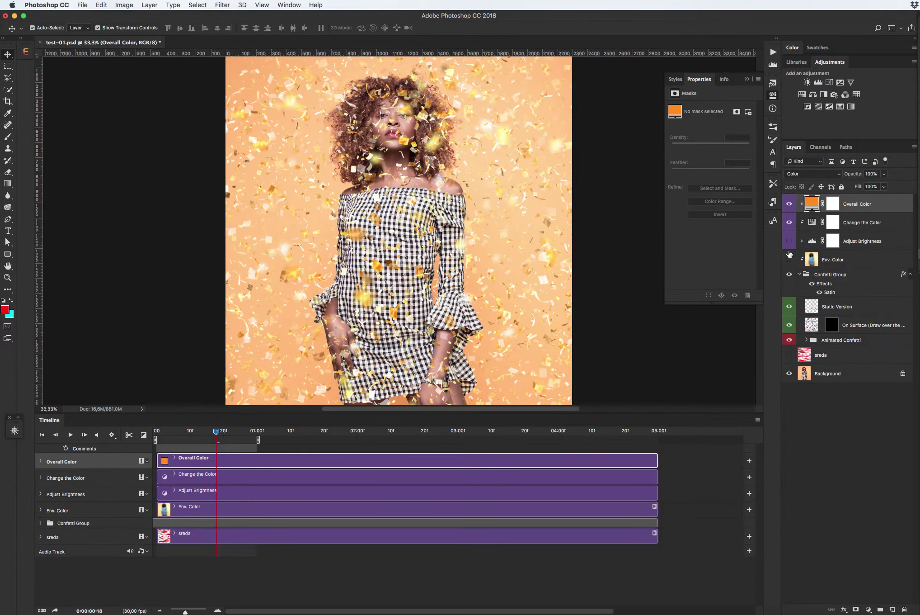
left_click(845, 260)
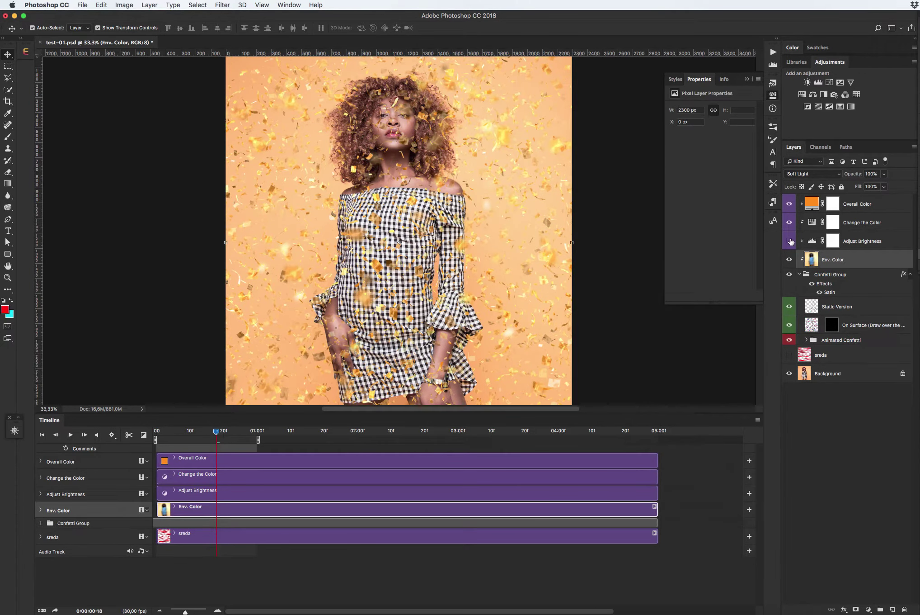
Step: Show the Adjust Brightness layer and raise its white input level to 212
left_click(789, 241)
left_click(833, 240)
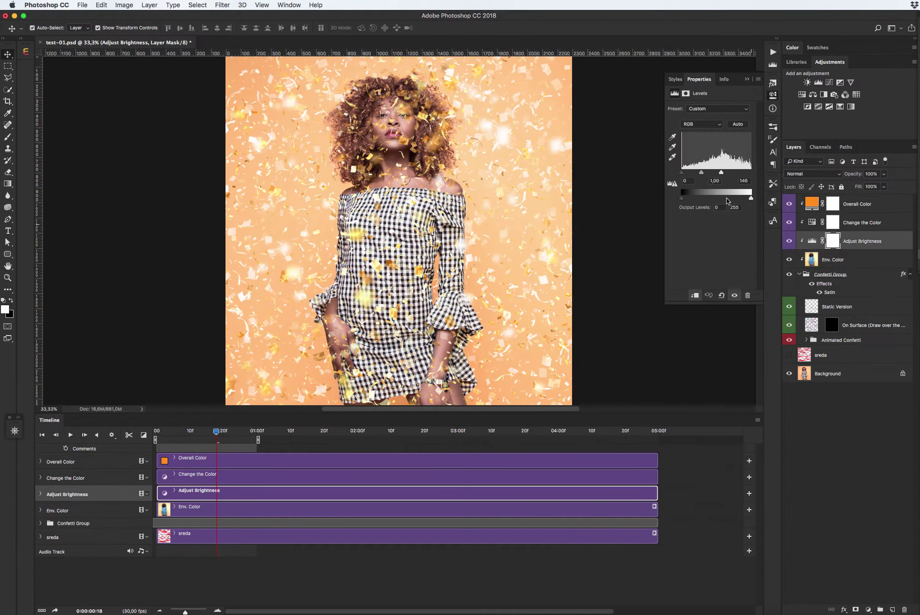
left_click_drag(734, 171, 740, 173)
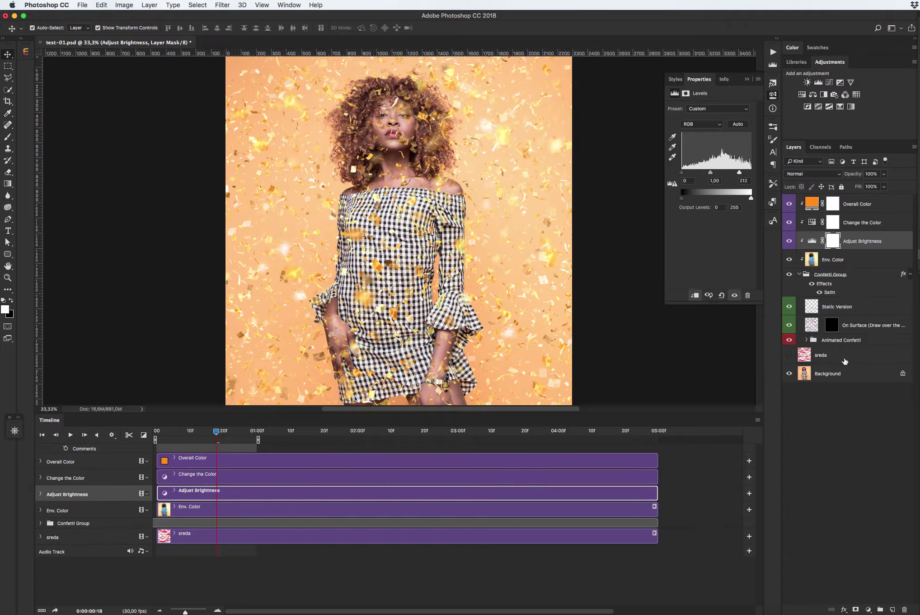
Step: Select the mask of the On Surface layer and choose a hard round brush for painting on it
left_click(851, 327)
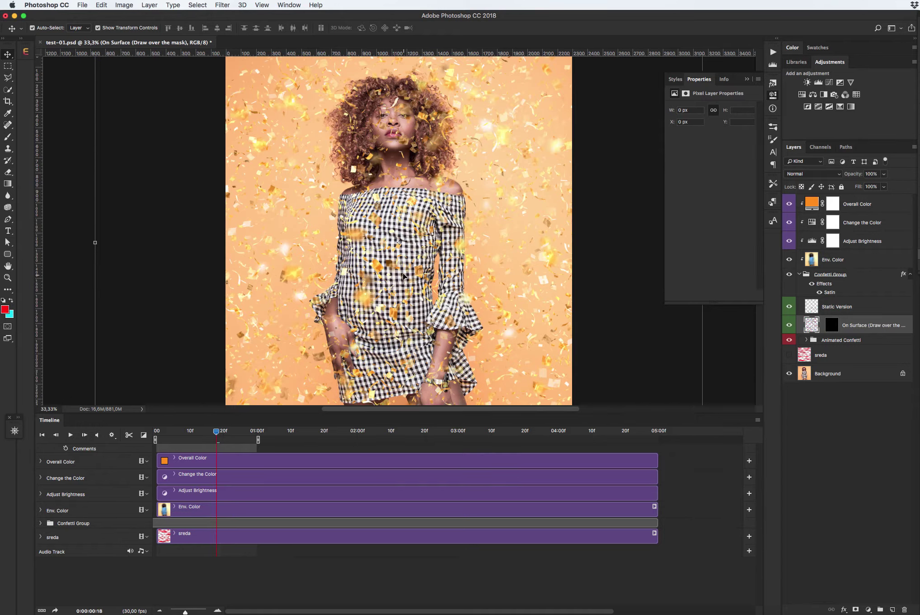
left_click(833, 325)
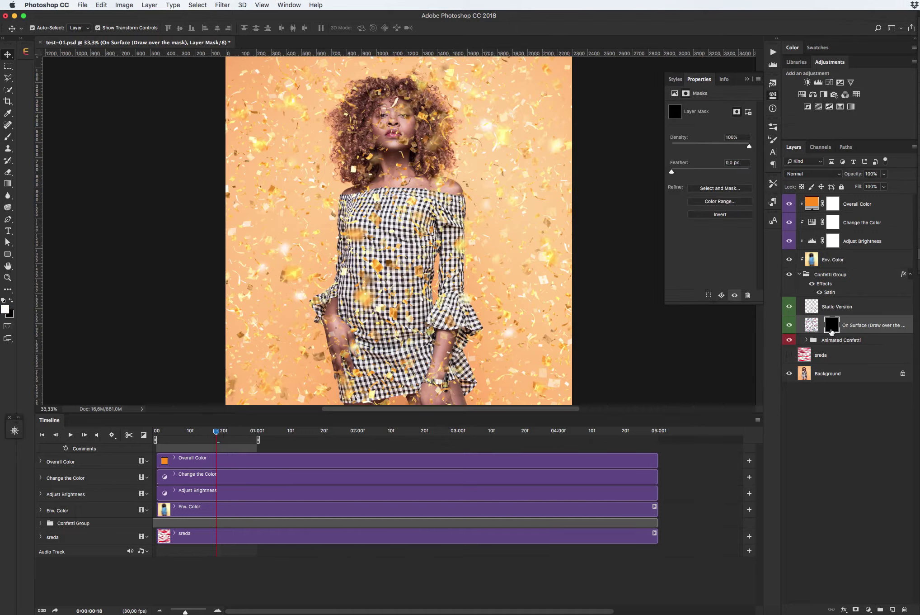
key("b")
right_click(425, 302)
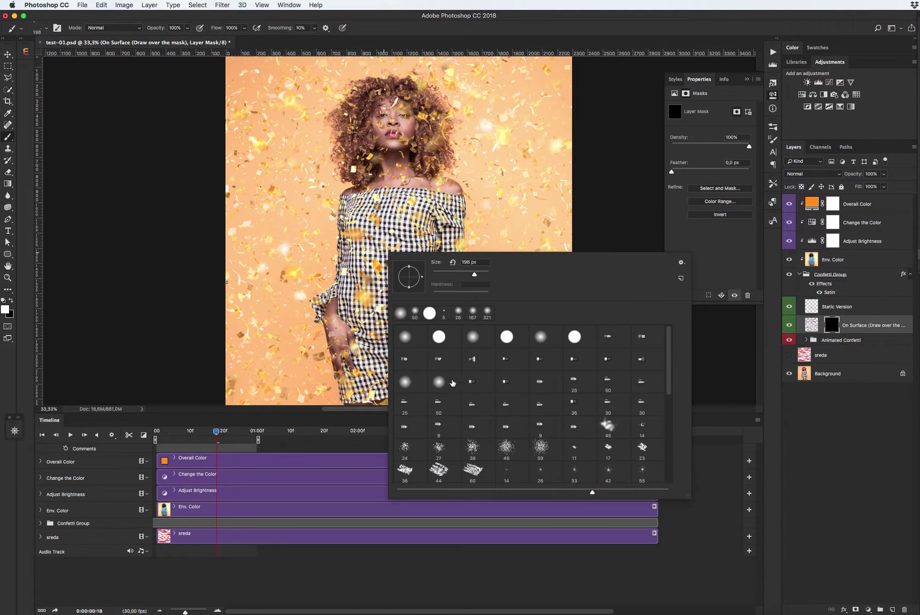
left_click(417, 341)
left_click(433, 342)
left_click(410, 340)
left_click(438, 338)
left_click(79, 288)
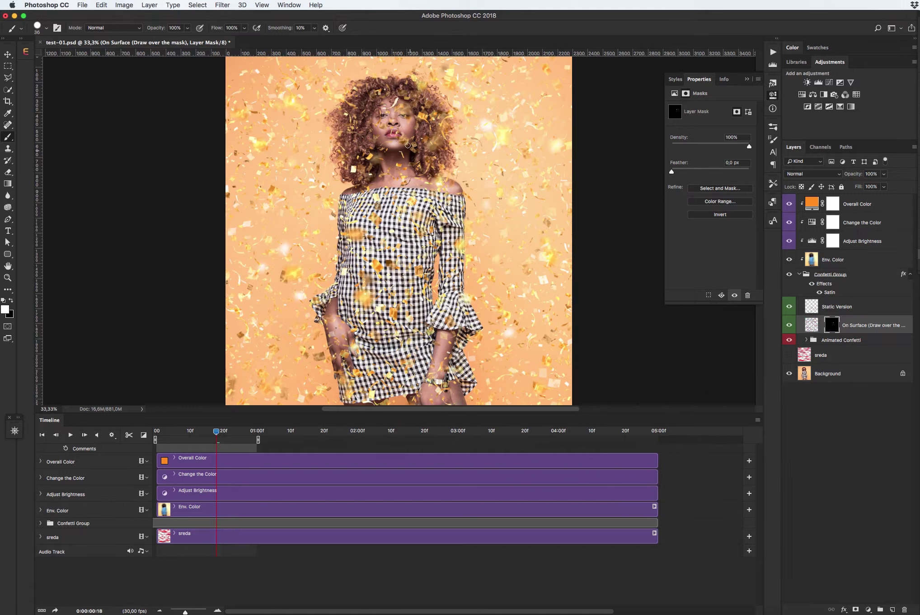
Step: Paint white on the On Surface mask over both sides of the hair and over the hands to reveal surface confetti
mouse_move(432, 132)
left_mouse_down()
mouse_move(420, 106)
mouse_move(432, 130)
mouse_move(431, 166)
left_mouse_up()
mouse_move(350, 122)
left_mouse_down()
mouse_move(348, 167)
mouse_move(356, 116)
mouse_move(346, 141)
left_mouse_up()
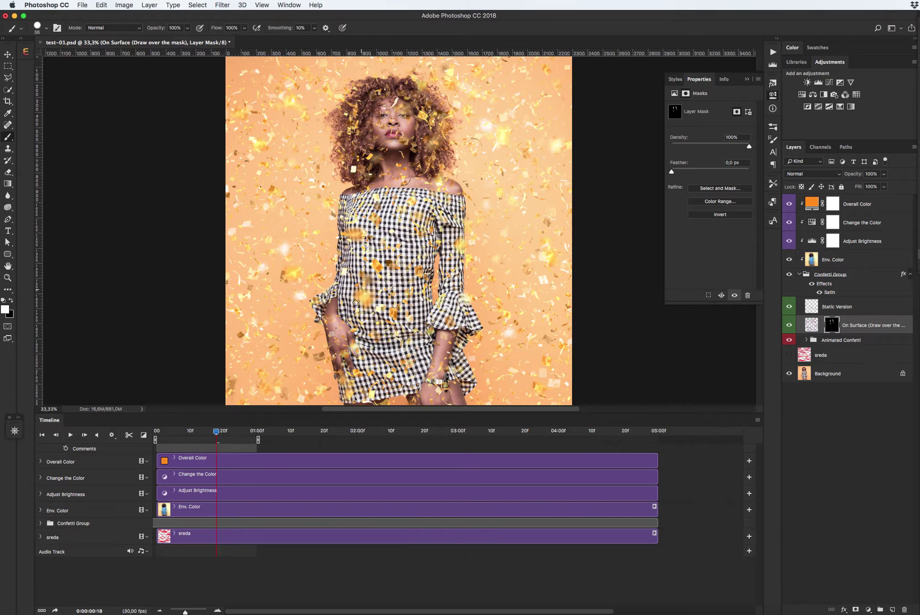
left_click_drag(335, 312, 340, 343)
left_click_drag(438, 361, 435, 395)
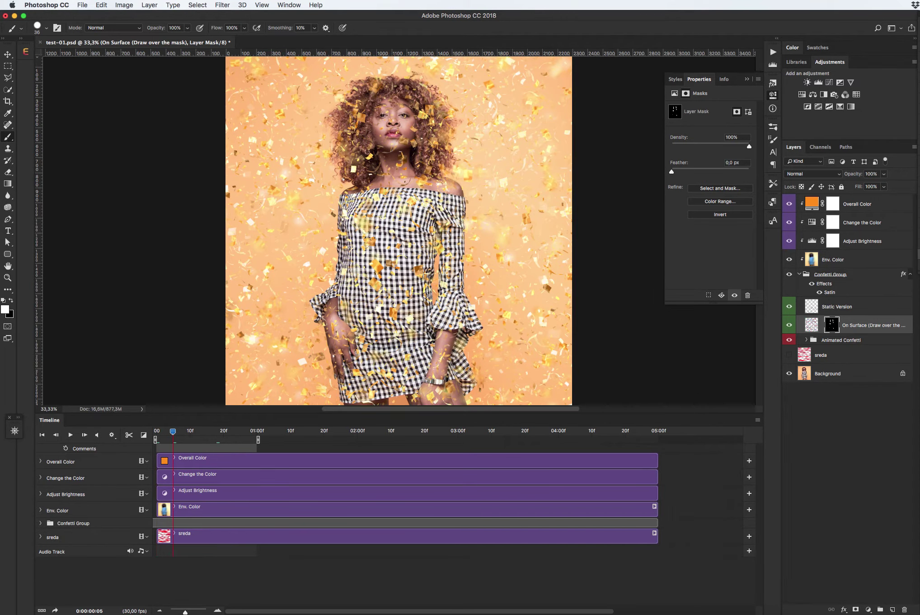
Step: Return the playhead to the timeline's start and hide the Static Version layer
left_click(157, 435)
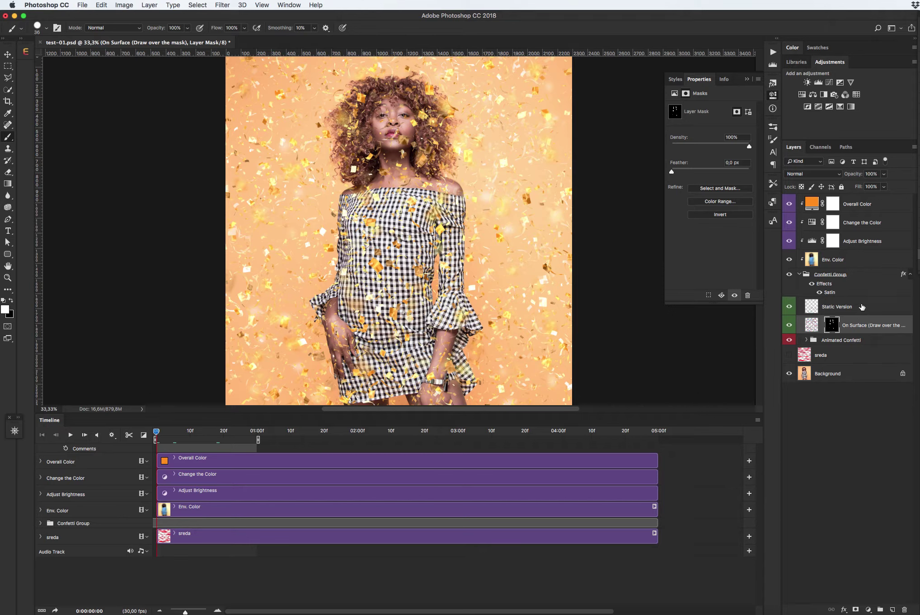
left_click(860, 307)
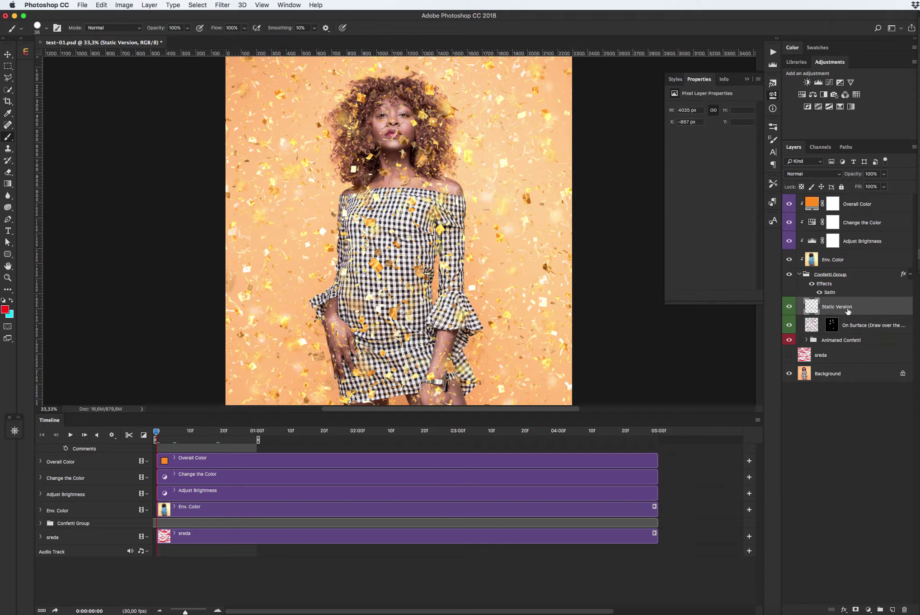
left_click(790, 307)
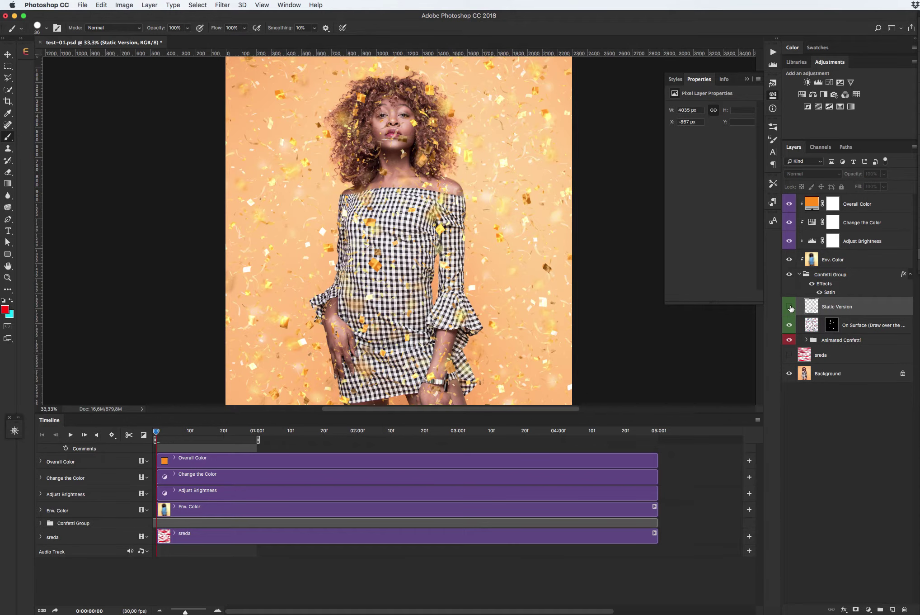
key("v")
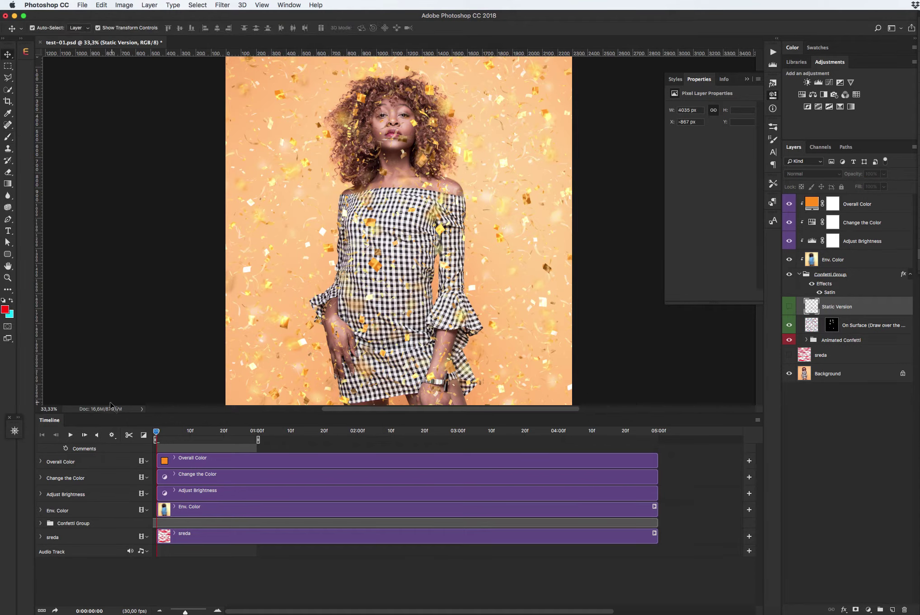
Step: Play the confetti animation through, stop it, and return the playhead to the first frame
key("space")
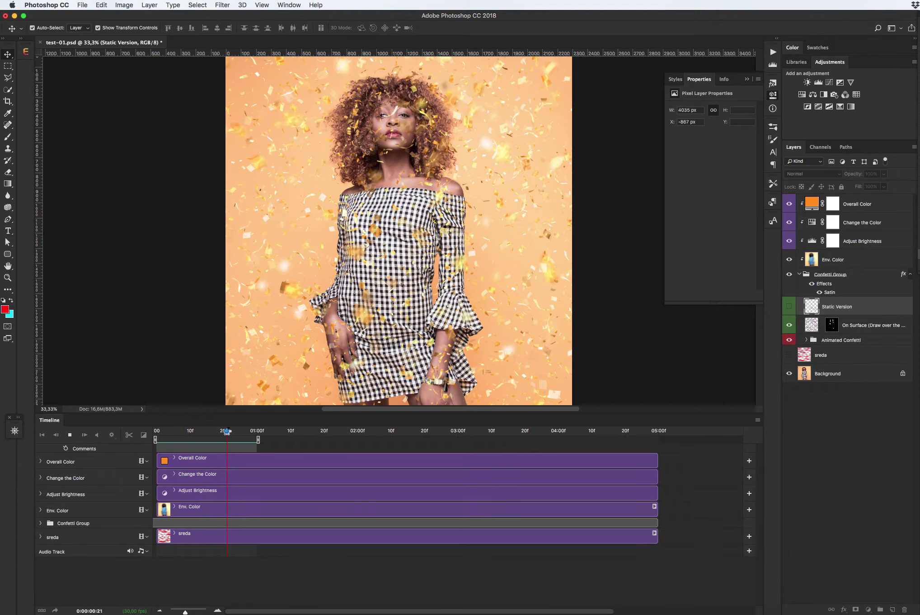
left_click(227, 431)
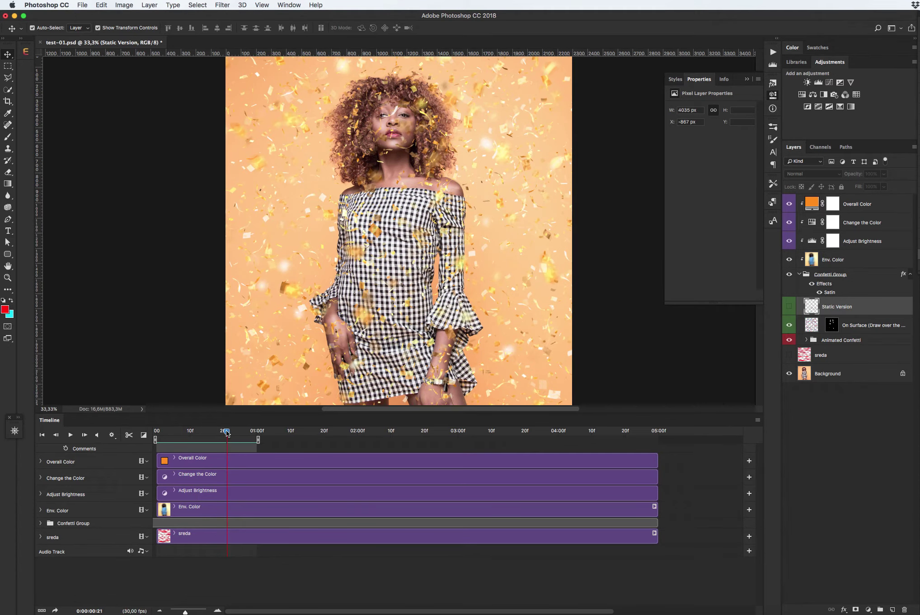
left_click(155, 432)
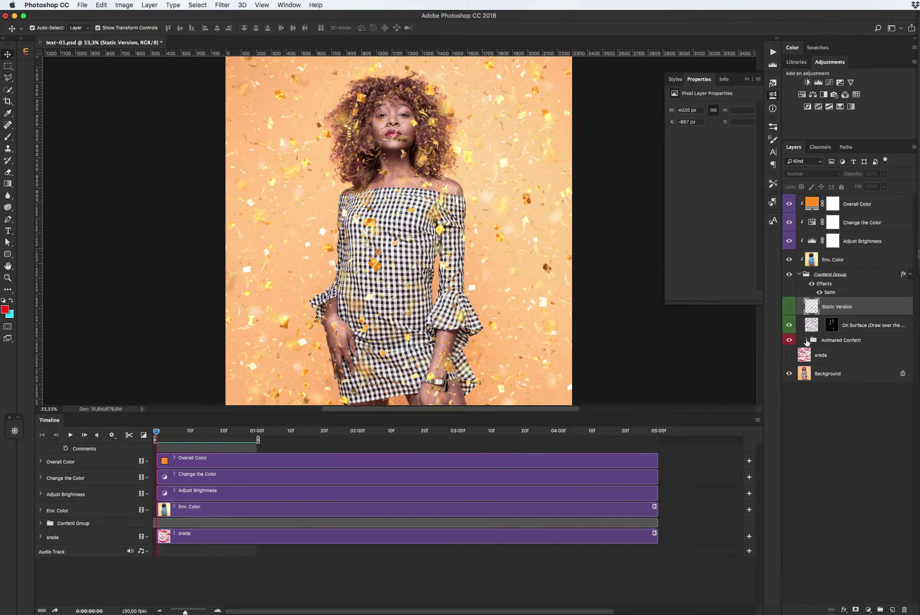
Step: Expand the Animated Confetti group and hide everything inside it except the Small 02 group
left_click(807, 339)
left_click(850, 342)
left_click(910, 355)
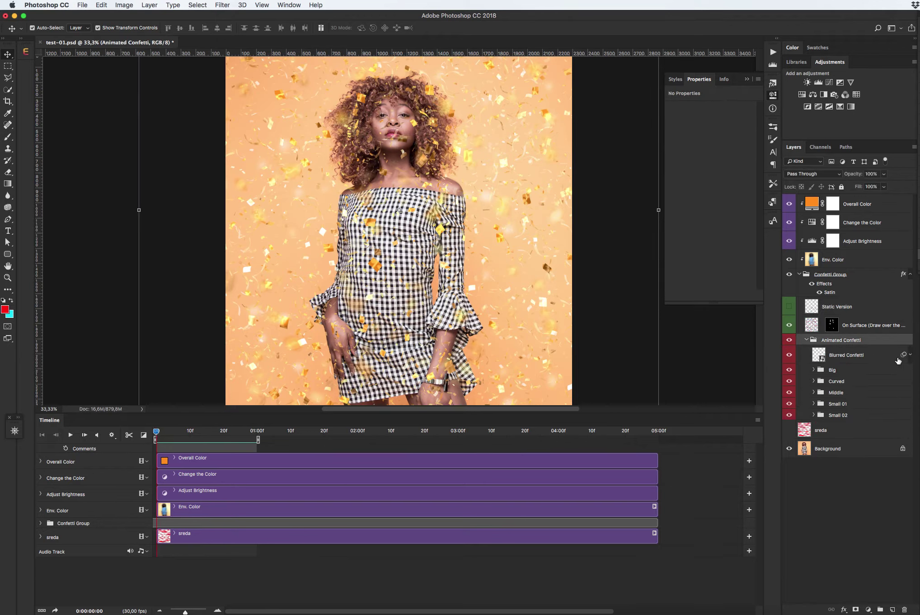
left_click(854, 372)
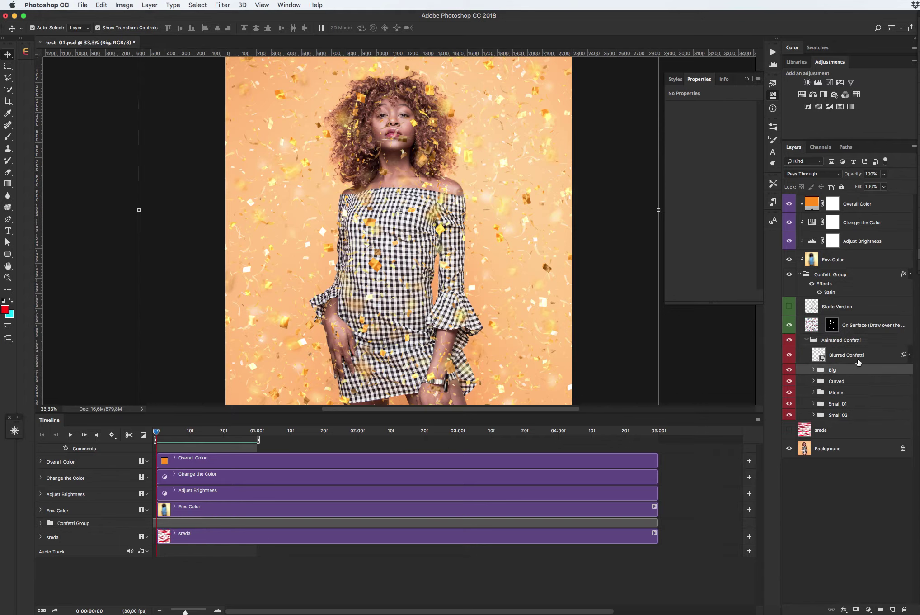
left_click(878, 358)
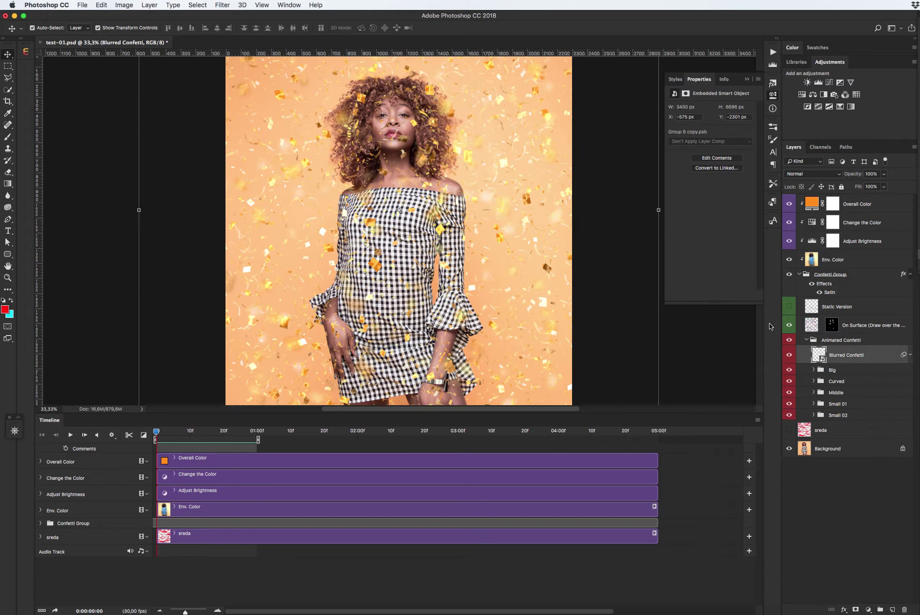
left_click_drag(789, 356, 790, 415)
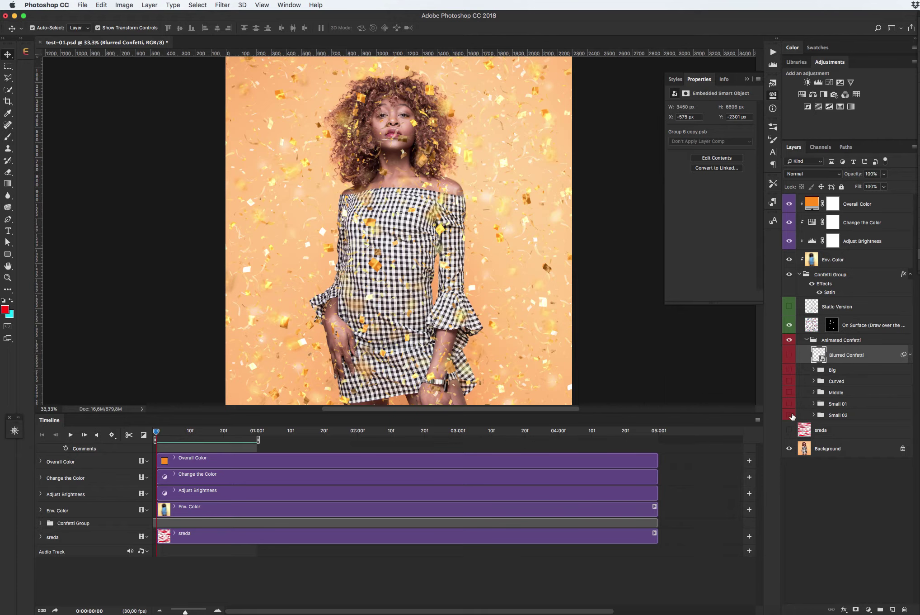
left_click(834, 415)
left_click(790, 415)
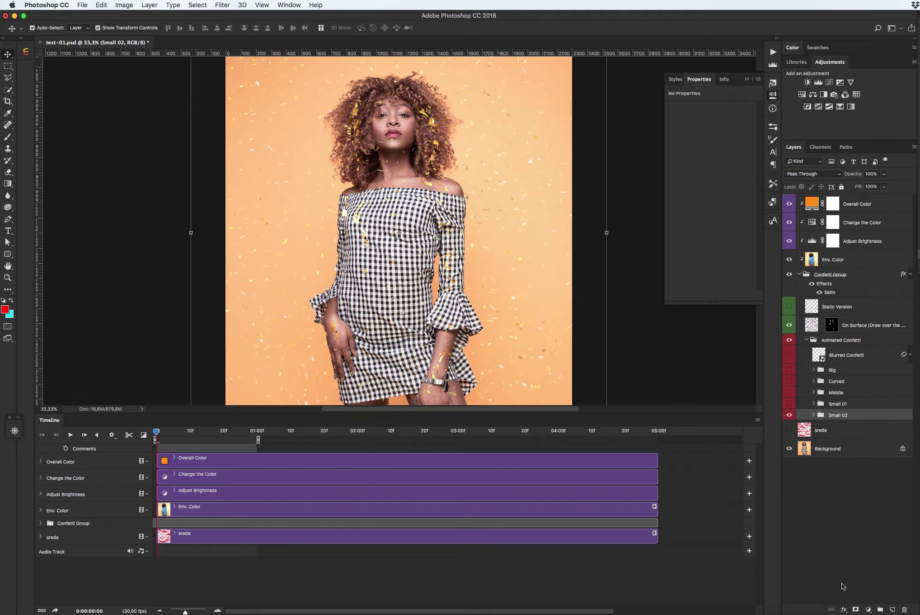
Step: Add a layer mask to the Small 02 group and prepare a soft round 282 px brush with black
left_click(855, 610)
key("b")
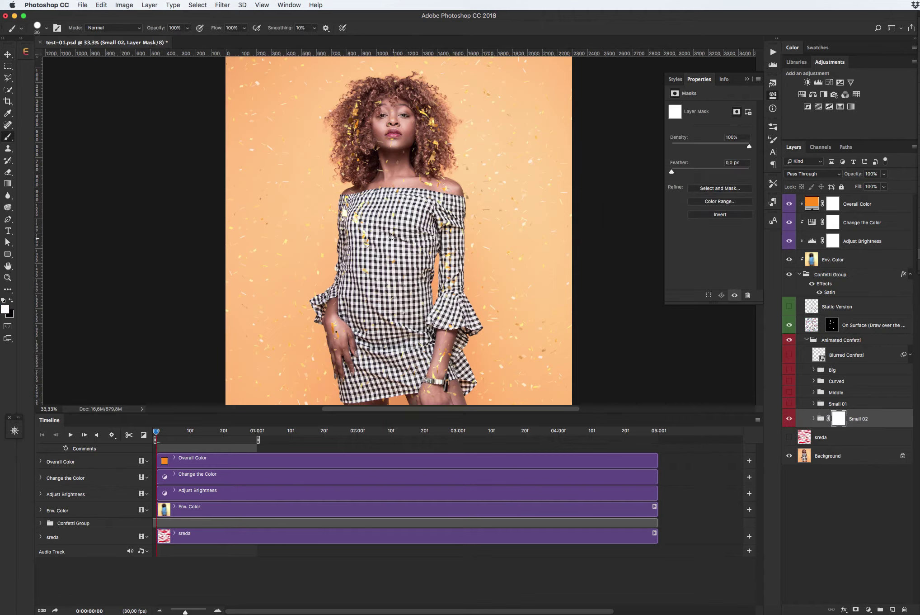
left_click_drag(389, 242, 409, 242)
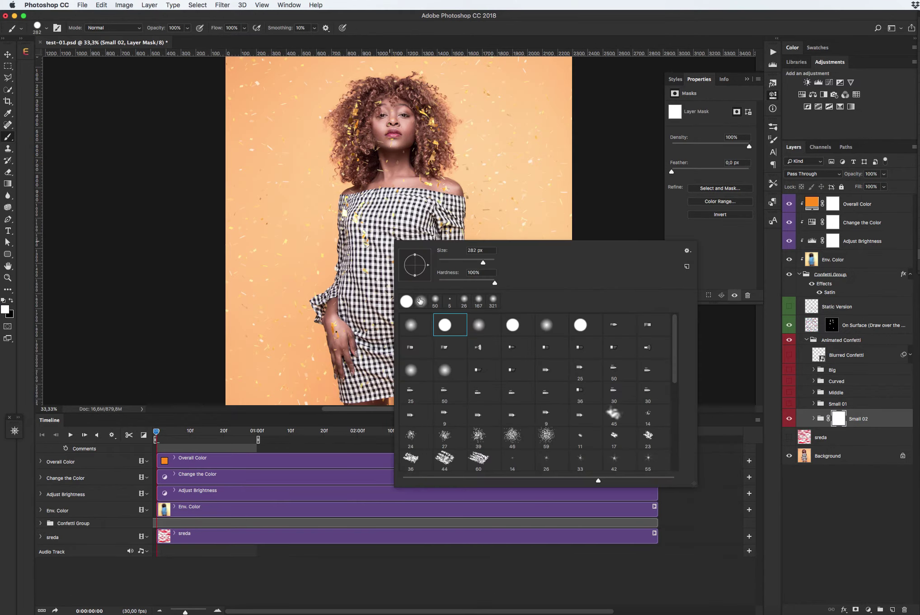
right_click(393, 241)
left_click(409, 325)
key("Return")
key("x")
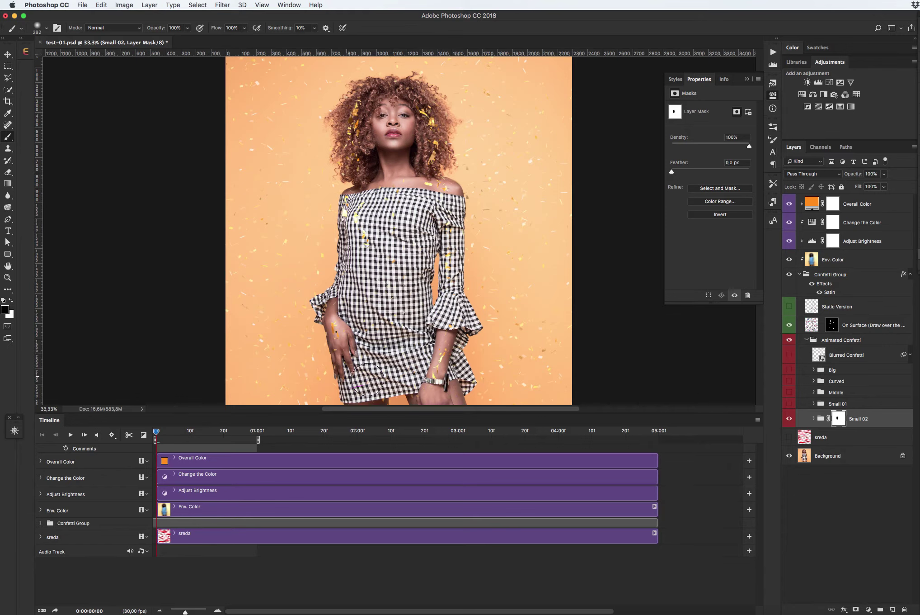
Step: Paint black on the Small 02 mask over the woman's figure to hide the small confetti in front of her
left_click_drag(347, 320, 347, 307)
mouse_move(417, 199)
left_mouse_down()
mouse_move(388, 334)
mouse_move(428, 379)
left_mouse_up()
left_click_drag(371, 333, 365, 374)
Step: Display the Small 02 mask on its own, fill its remaining gaps with black, and return to the normal view
left_click(839, 421, "alt")
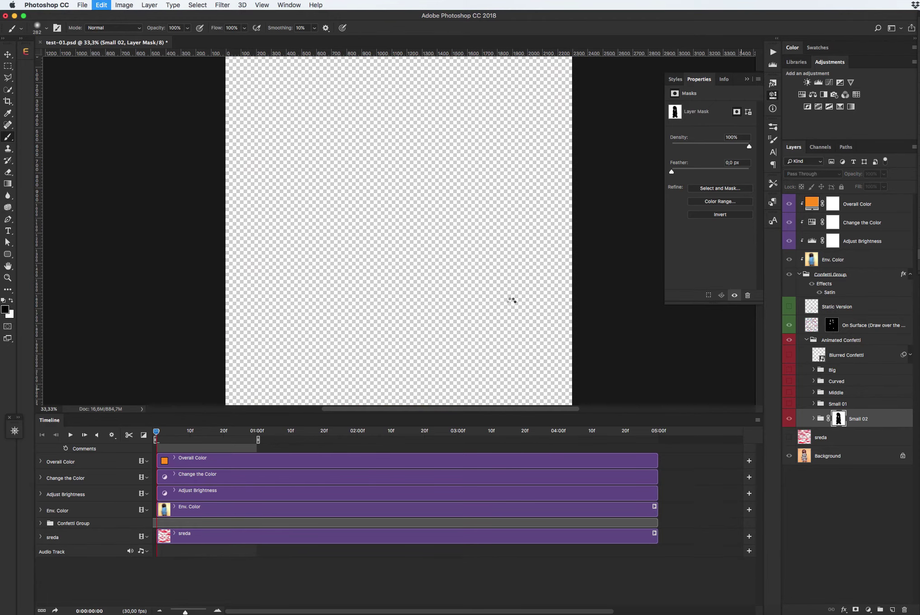
mouse_move(396, 187)
left_mouse_down()
mouse_move(387, 296)
mouse_move(408, 290)
mouse_move(410, 256)
mouse_move(410, 349)
mouse_move(419, 341)
mouse_move(395, 372)
mouse_move(394, 395)
mouse_move(400, 409)
mouse_move(415, 402)
mouse_move(385, 398)
mouse_move(425, 402)
left_mouse_up()
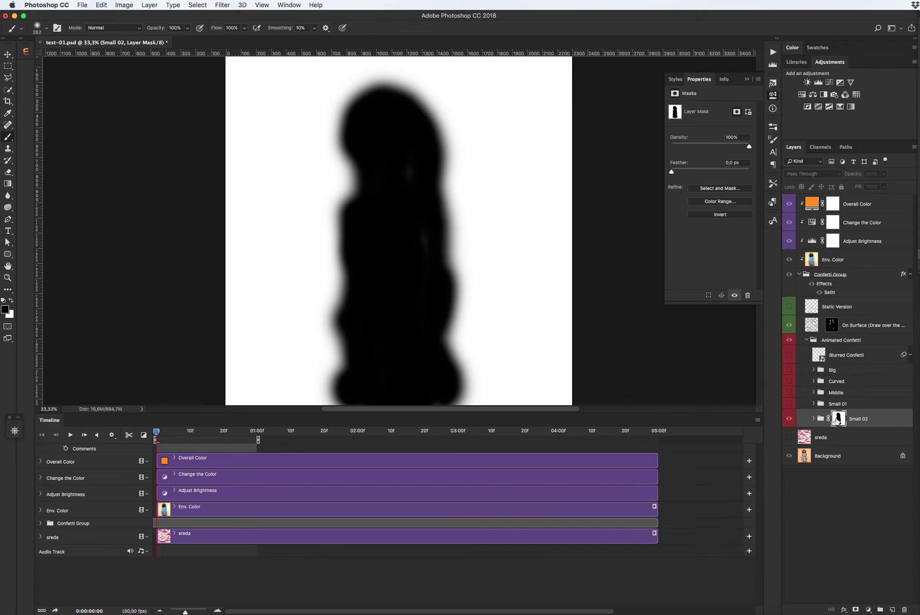
left_click(822, 419)
Step: Show the Small 01 group and copy the Small 02 group's mask onto it
left_click(840, 406)
left_click(789, 404)
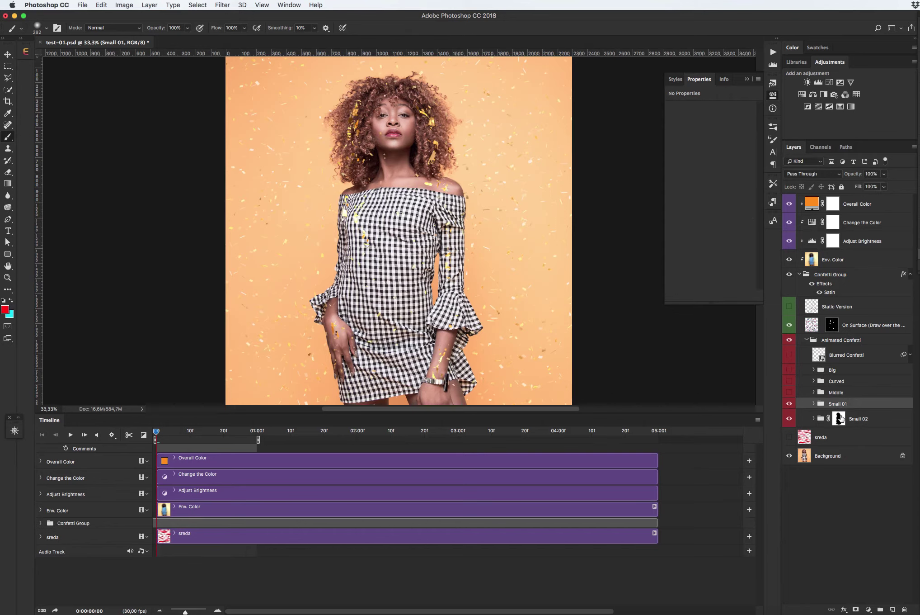
left_click_drag(838, 420, 840, 406)
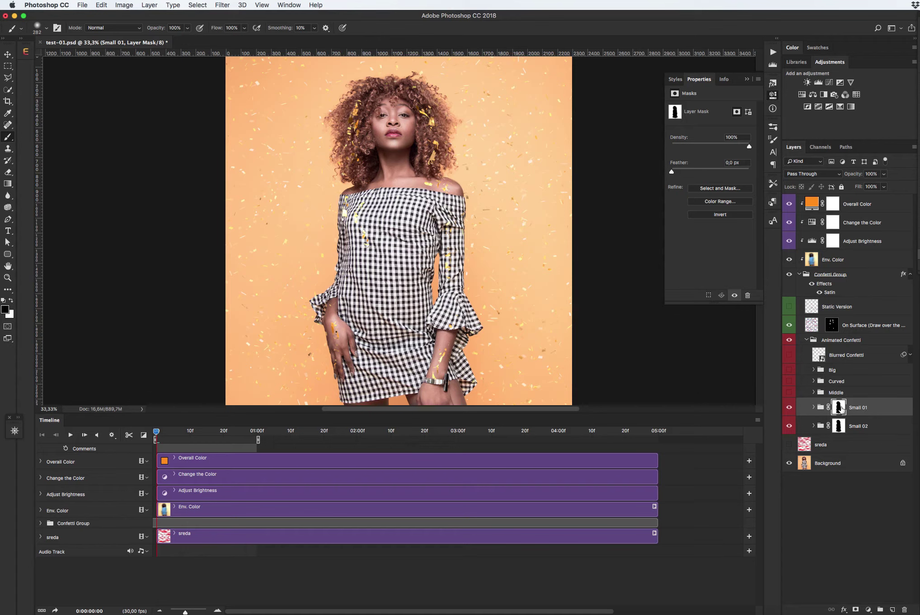
Step: Copy the same mask onto the Middle group and show the Middle, Curved and Big groups
left_click_drag(841, 408, 843, 393)
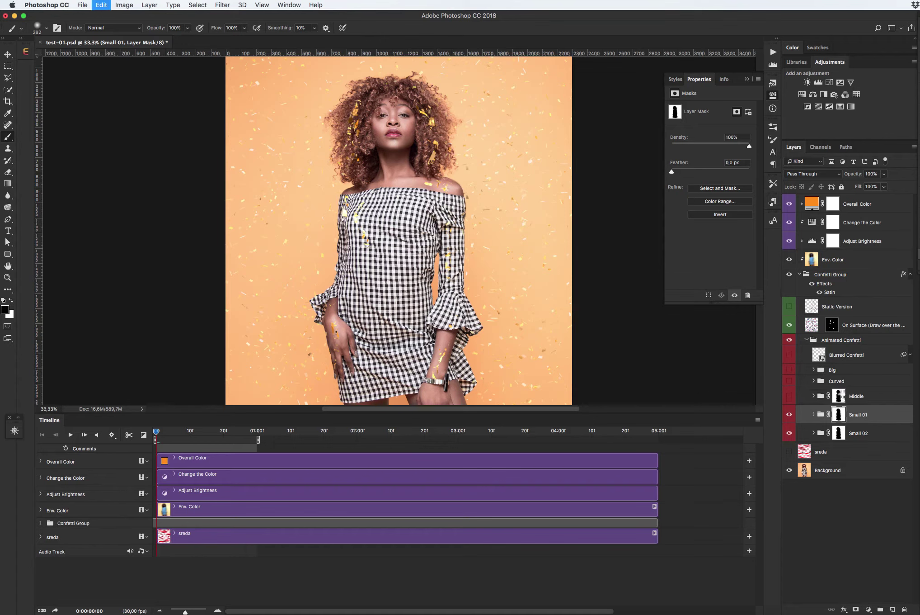
left_click(789, 396)
left_click(789, 370)
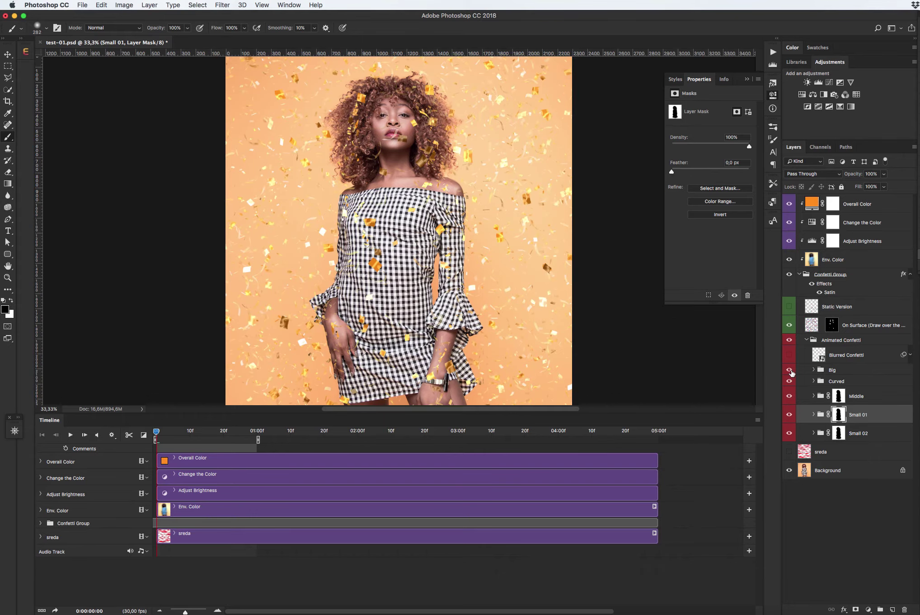
Step: Show the Blurred Confetti layer and play the confetti animation to preview it
left_click(789, 354)
key("v")
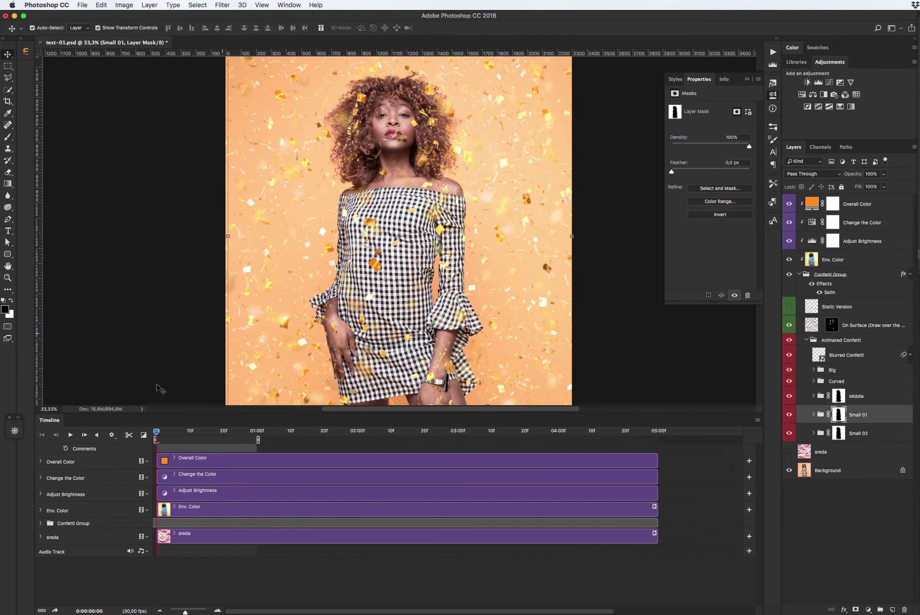
left_click(71, 435)
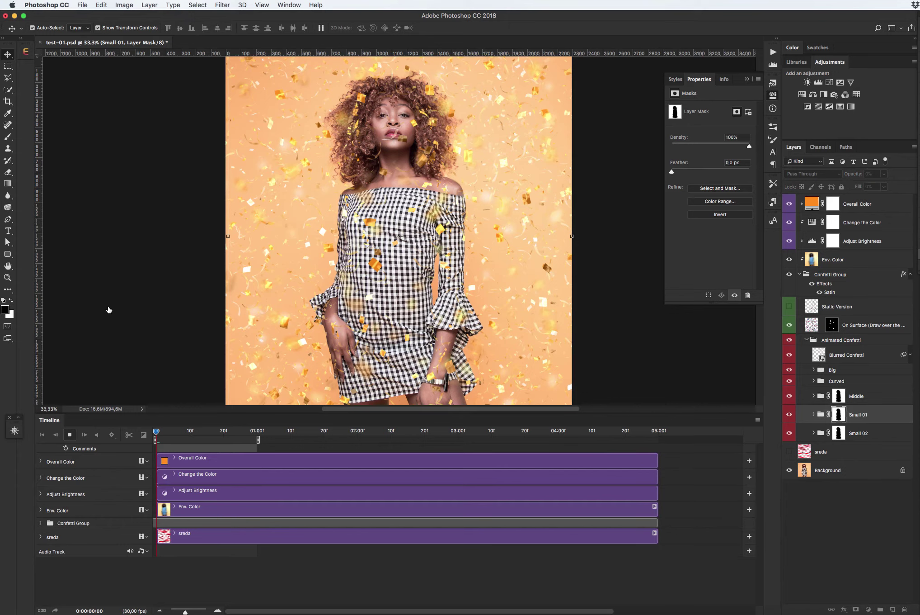
left_click(180, 277)
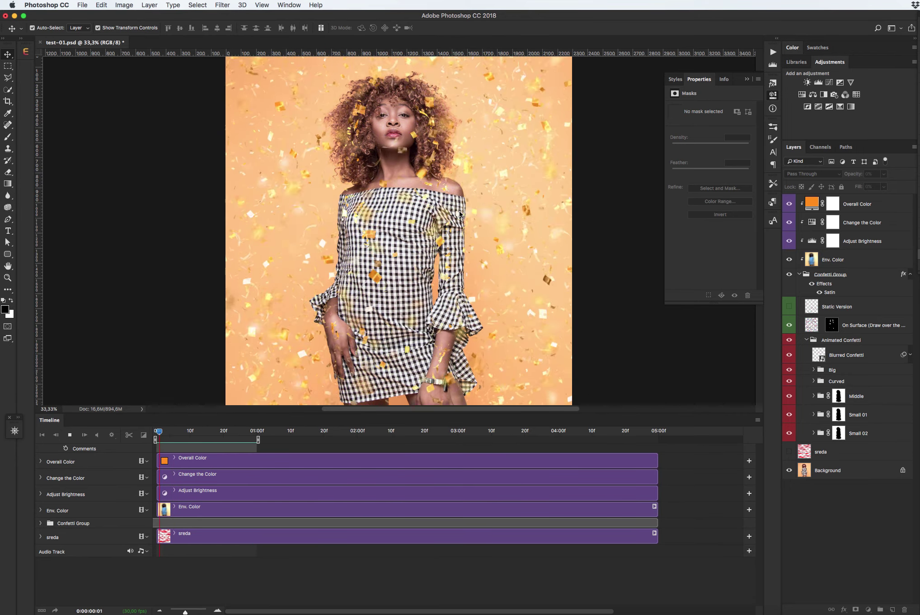
Step: Select the Big group and hide the Curved, Middle, Small 01 and Small 02 groups and the Blurred Confetti layer
left_click(840, 369)
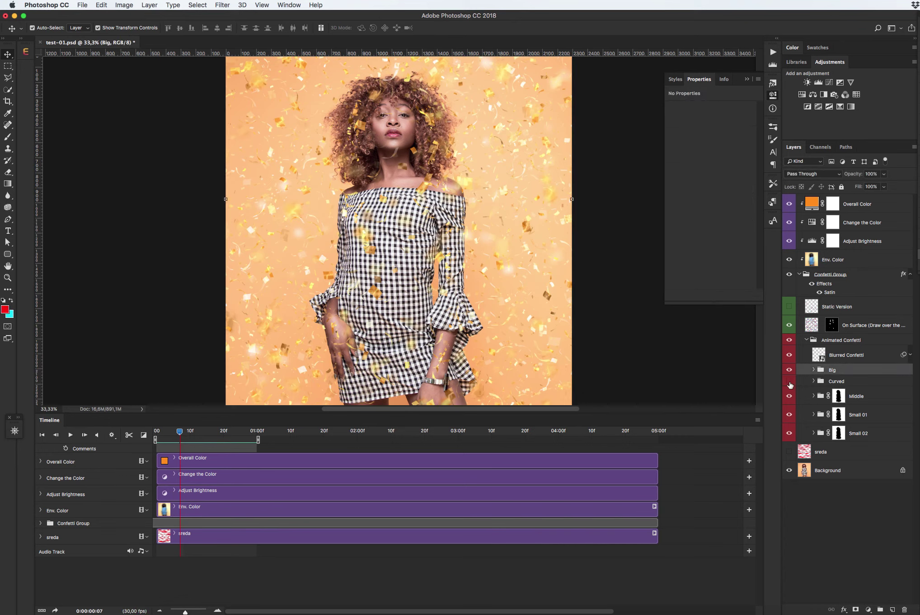
left_click_drag(789, 382, 790, 433)
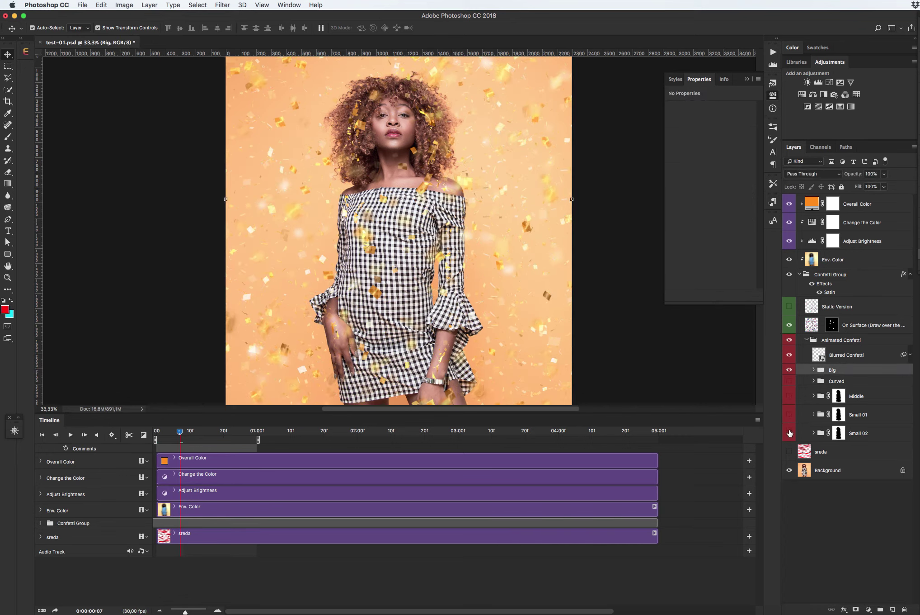
left_click(789, 355)
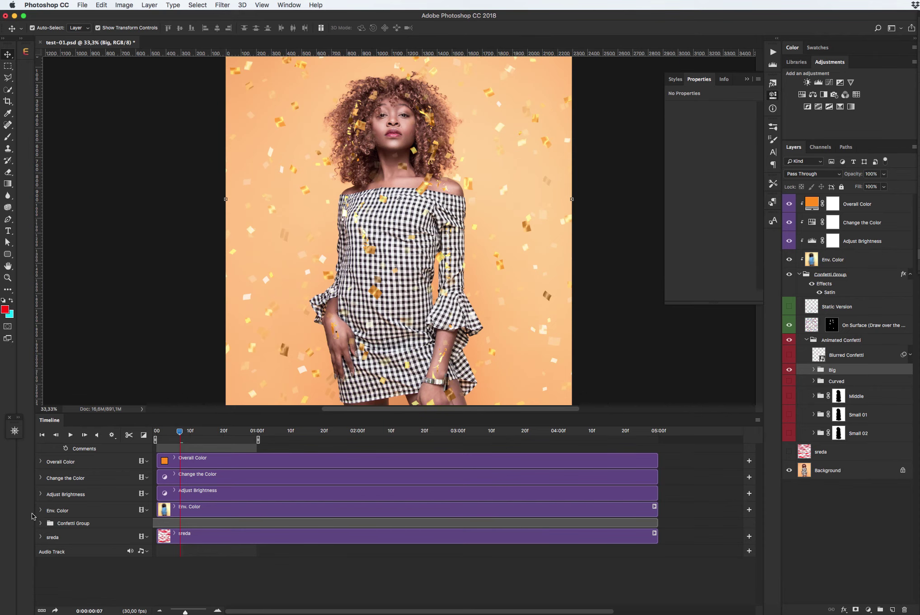
Step: Expand the Confetti Group and Animated Confetti tracks in the timeline and duplicate the Big group as Big copy
left_click(40, 523)
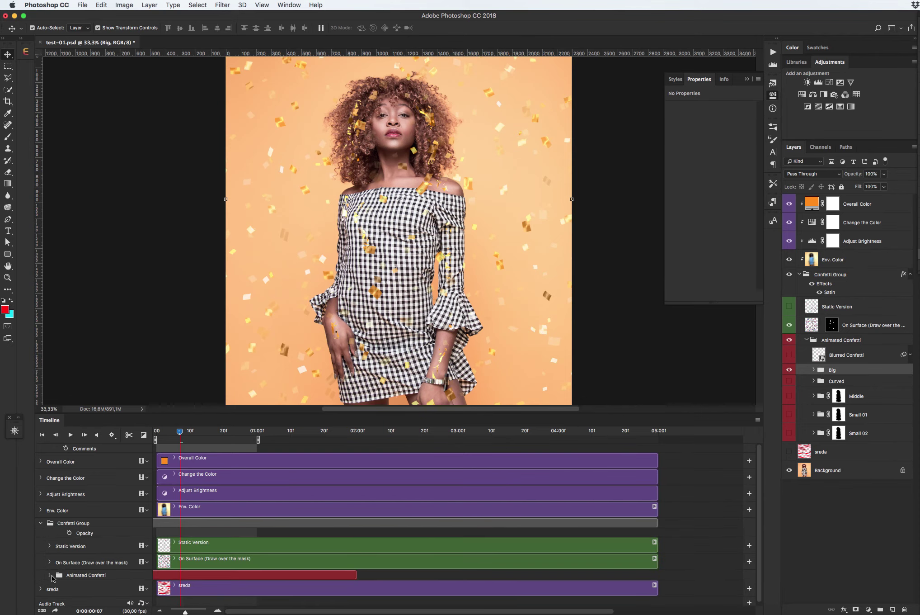
left_click(50, 575)
scroll(261, 551, "down", 4)
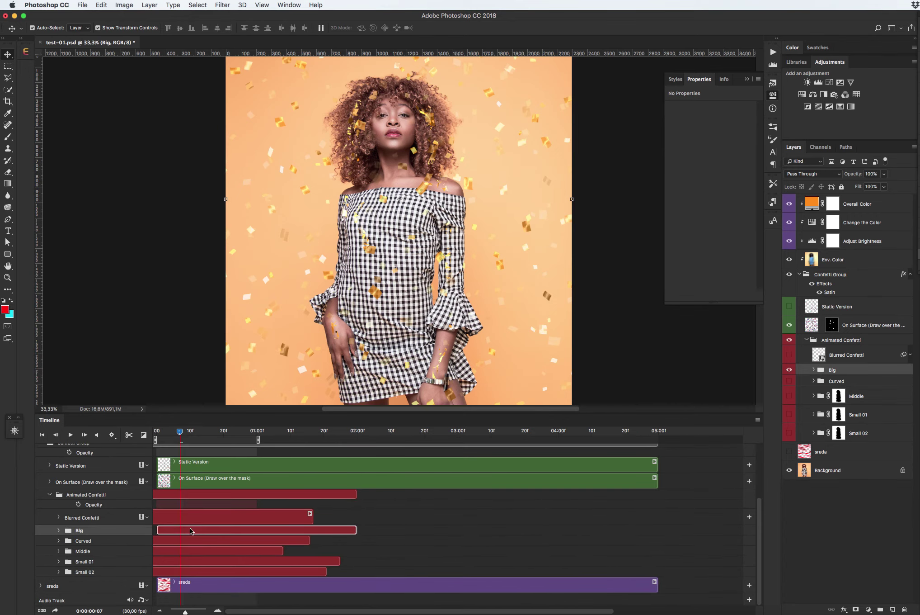
right_click(848, 373)
left_click(857, 370)
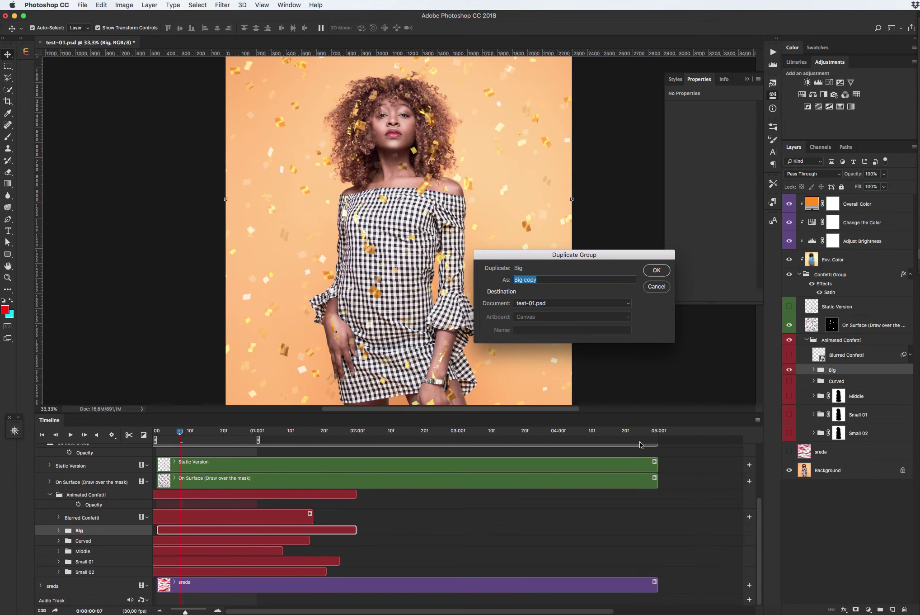
key("Return")
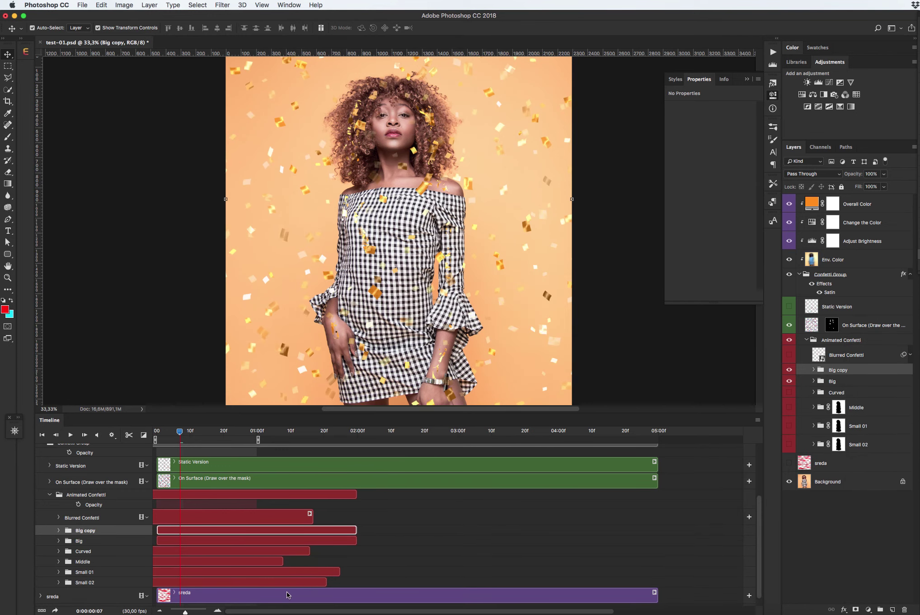
Step: Shift the Big copy clip about 18 frames earlier in the timeline to offset its confetti from the original Big group
left_click(217, 610)
left_click(217, 610)
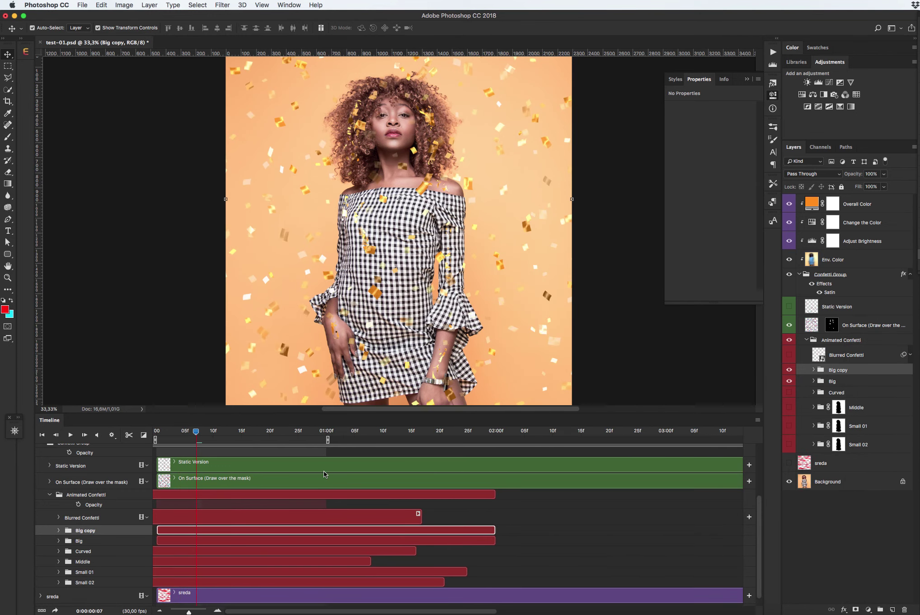
left_click_drag(385, 531, 298, 529)
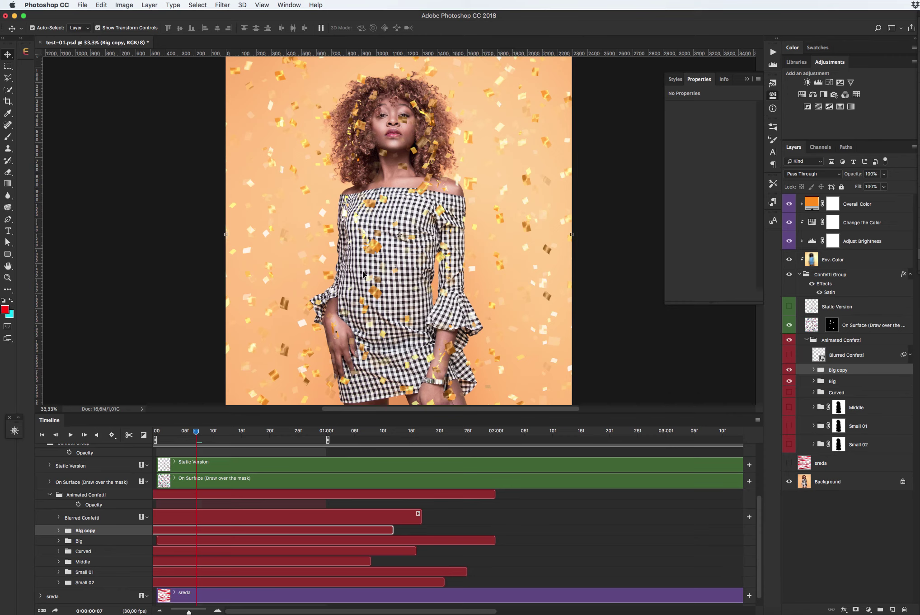
Step: Show the Blurred Confetti layer and the Curved, Middle, Small 01 and Small 02 groups again, and play the animation
left_click_drag(789, 355, 790, 445)
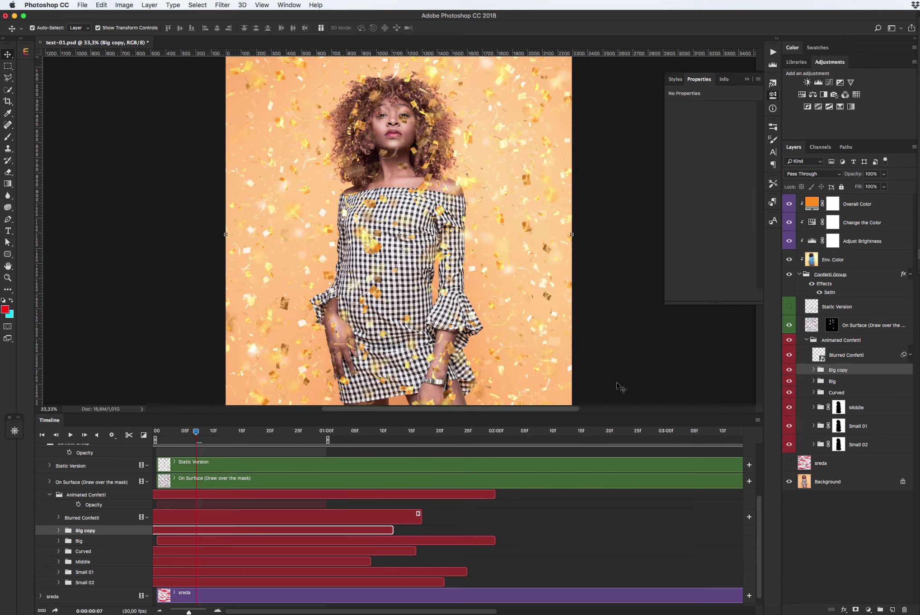
left_click(72, 431)
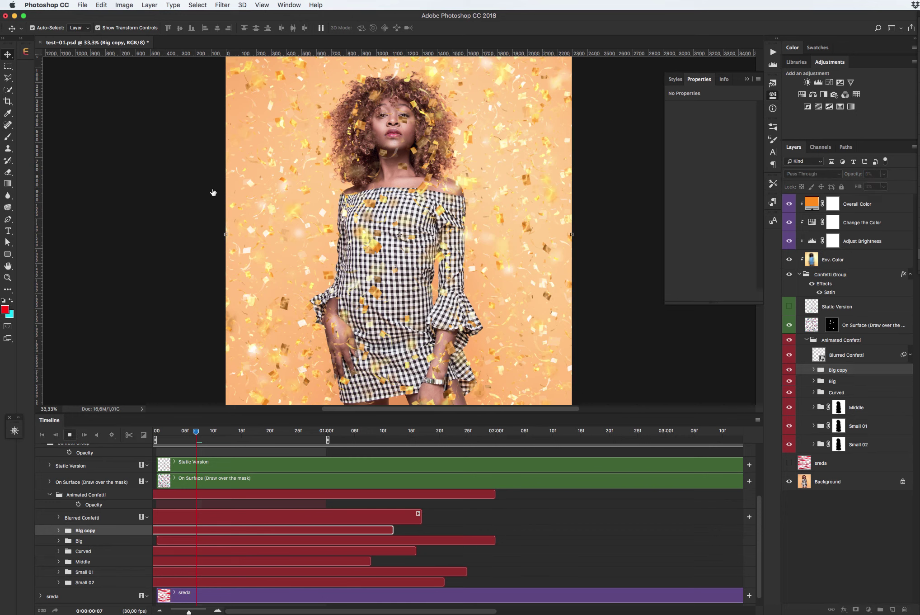